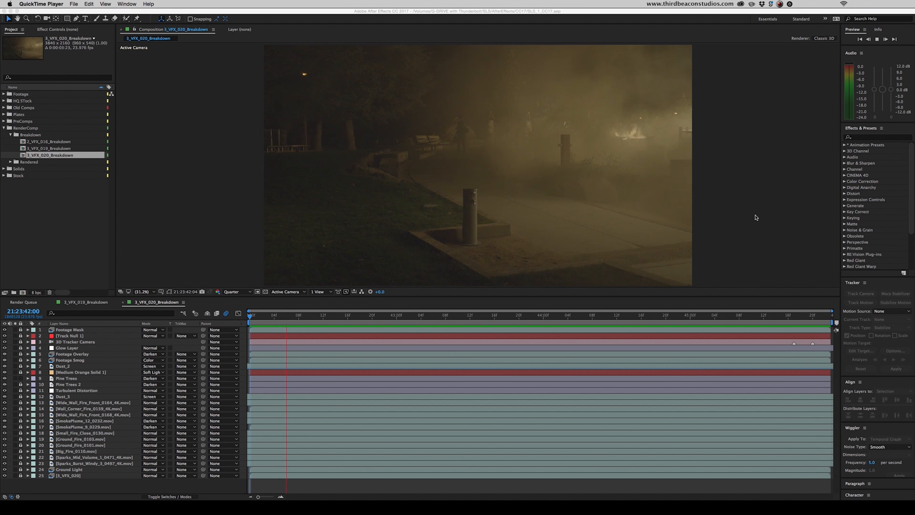
Open the 3_VFX_019_Breakdown composition and preview its playback, with a glance at the ActionVFX stock footage home page
left_click(86, 302)
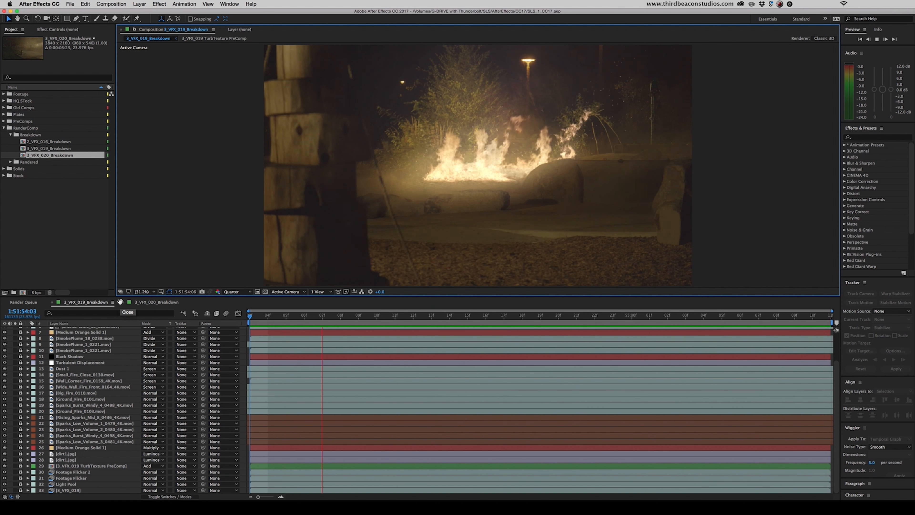
key("space")
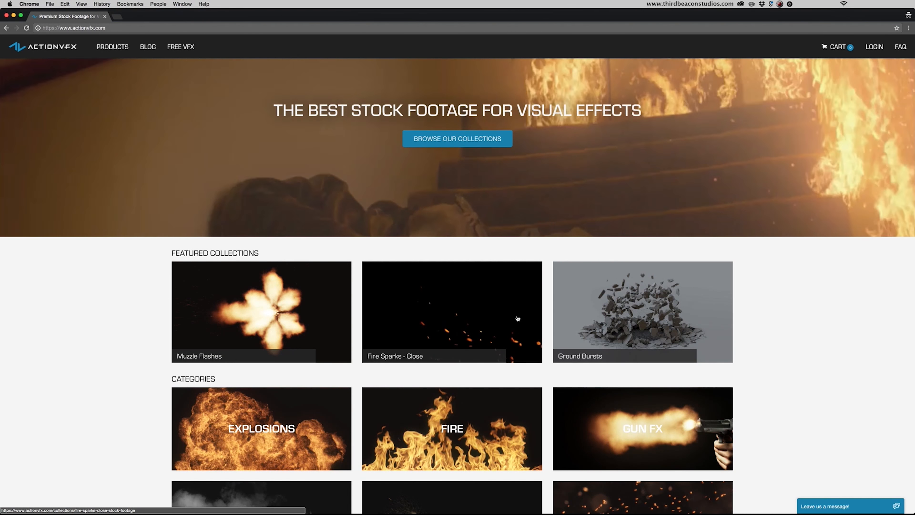
scroll(516, 318, "up", 1)
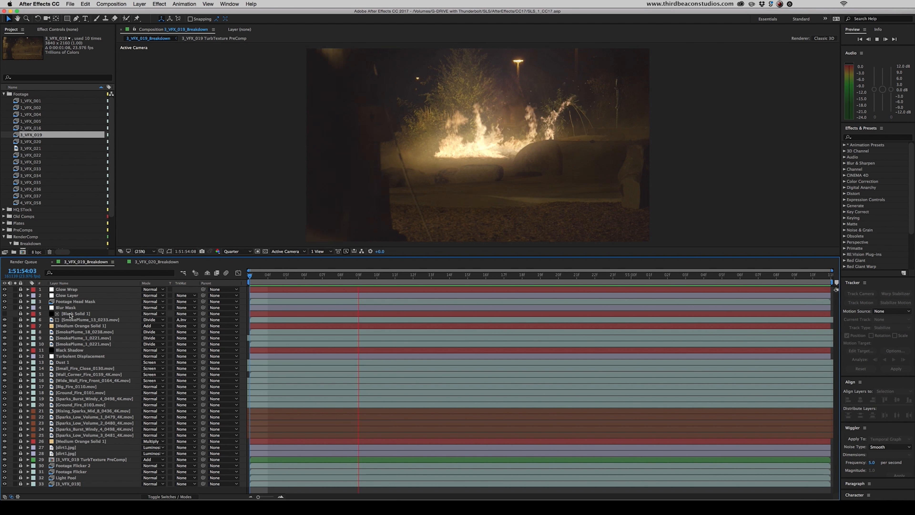
key("space")
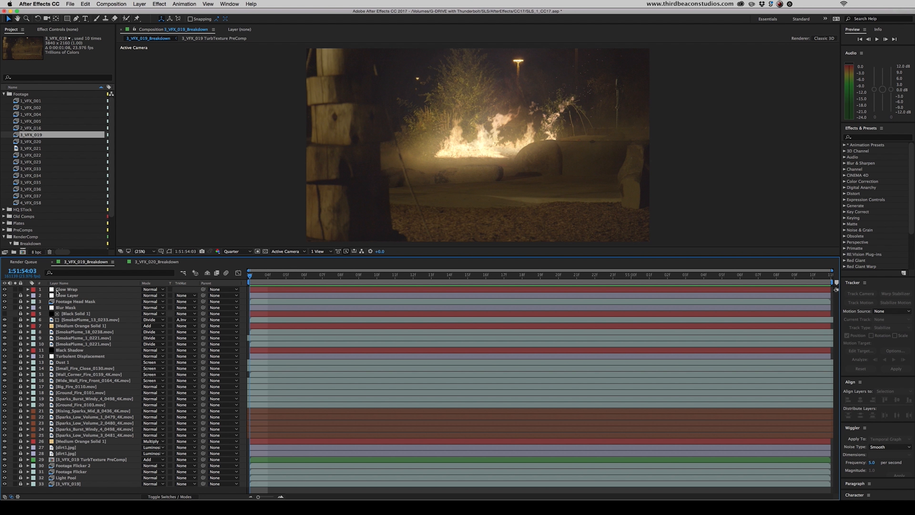
Inspect the Glow effect settings on the Glow Wrap layer in a widened effect view, and collapse the effect
left_click(61, 290)
left_click(63, 30)
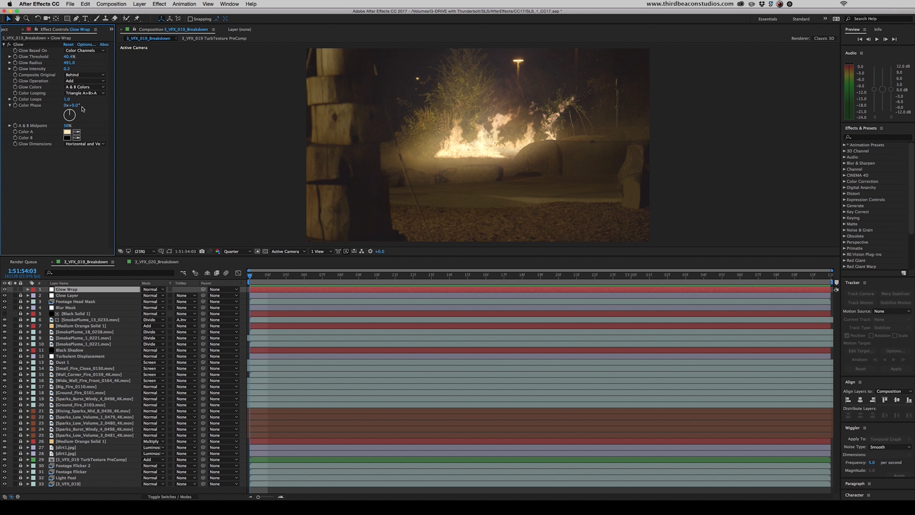
left_click_drag(115, 84, 144, 84)
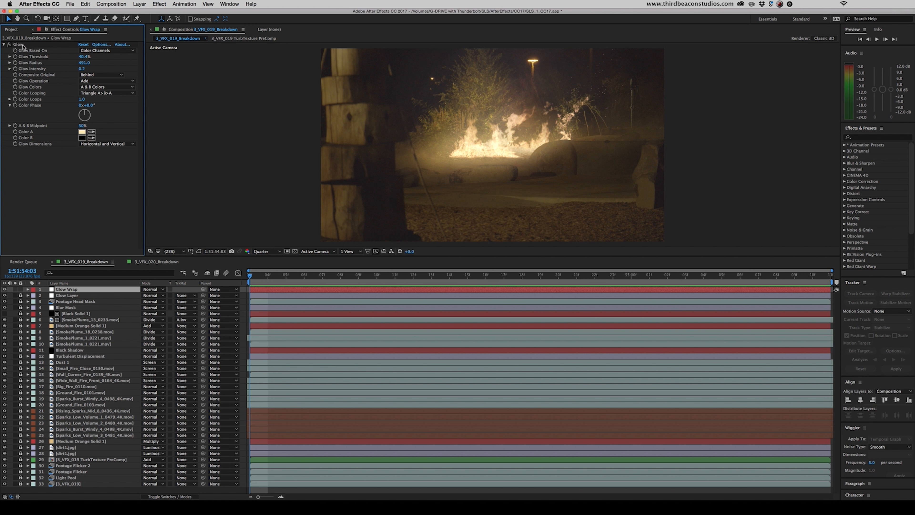
left_click(5, 44)
Compare the shot with and without the Glow Wrap layer at frame 1:51:54:17 by toggling its visibility
key("space")
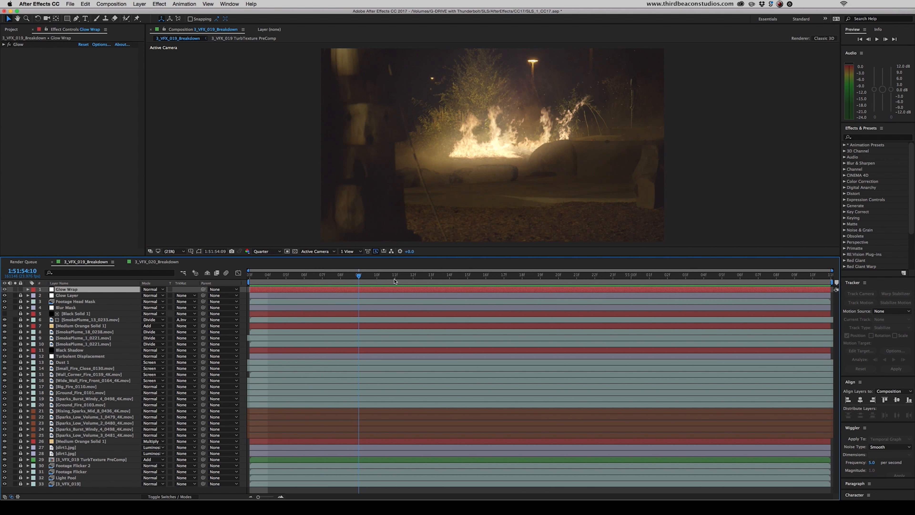
left_click(4, 289)
left_click(5, 289)
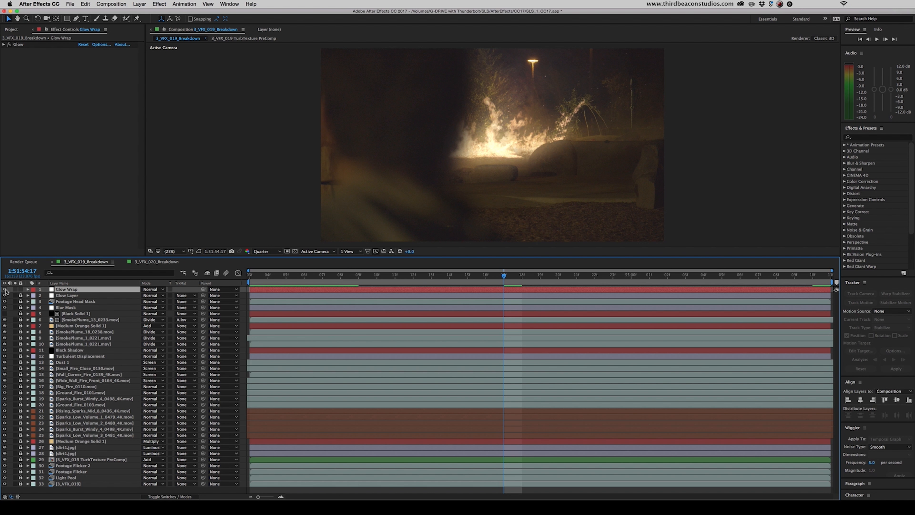
left_click(4, 289)
left_click(4, 289)
left_click(5, 290)
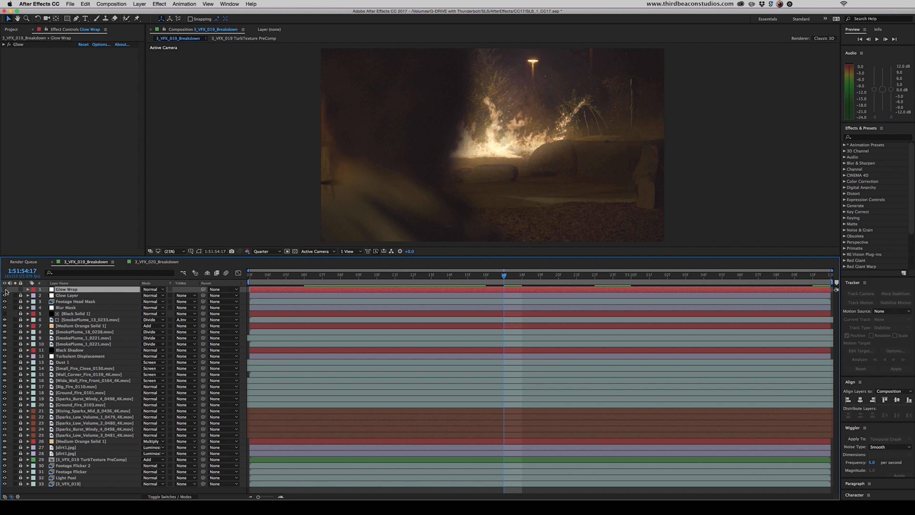
left_click(5, 289)
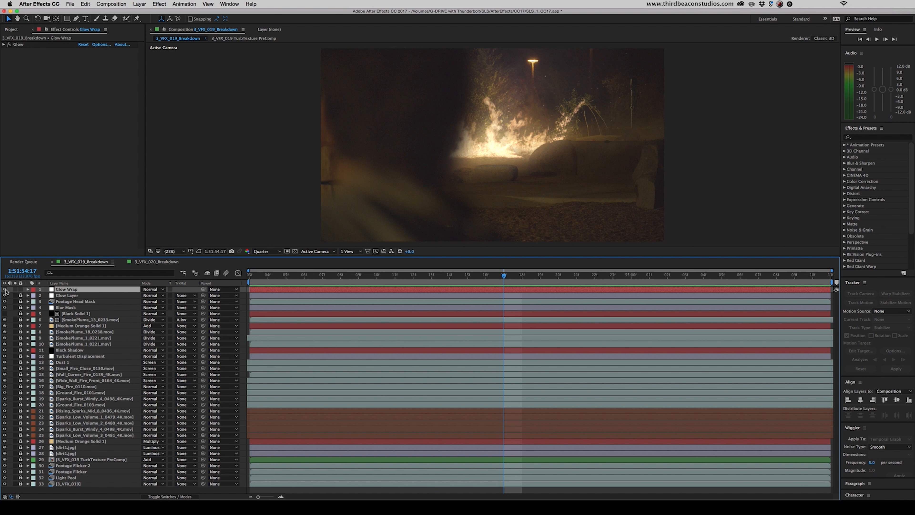
left_click(5, 289)
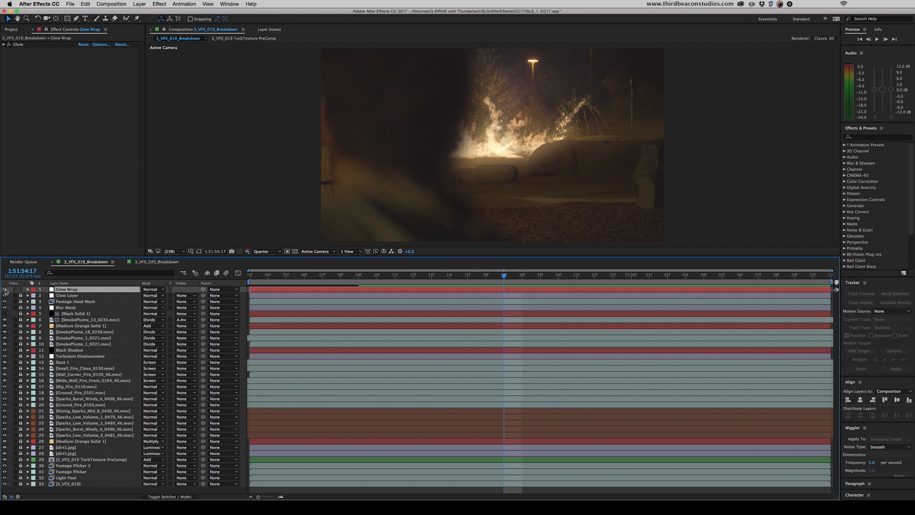
left_click(5, 290)
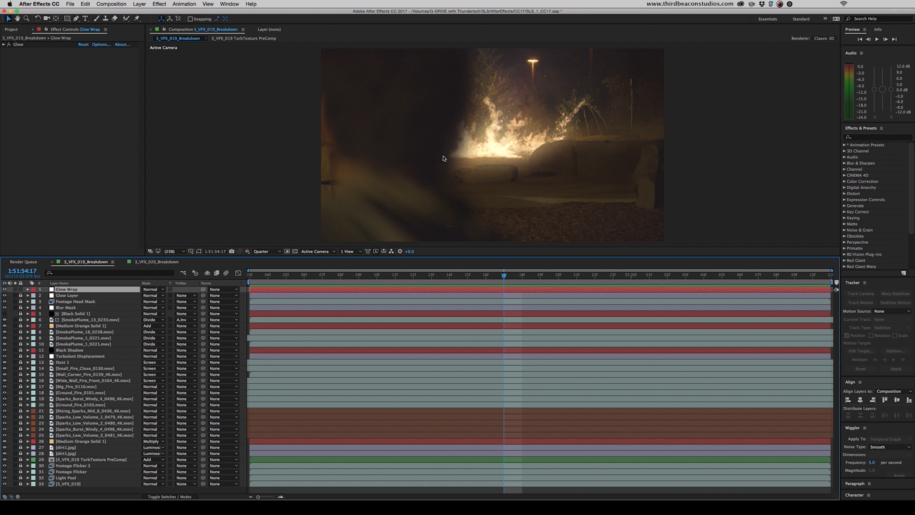
left_click(5, 290)
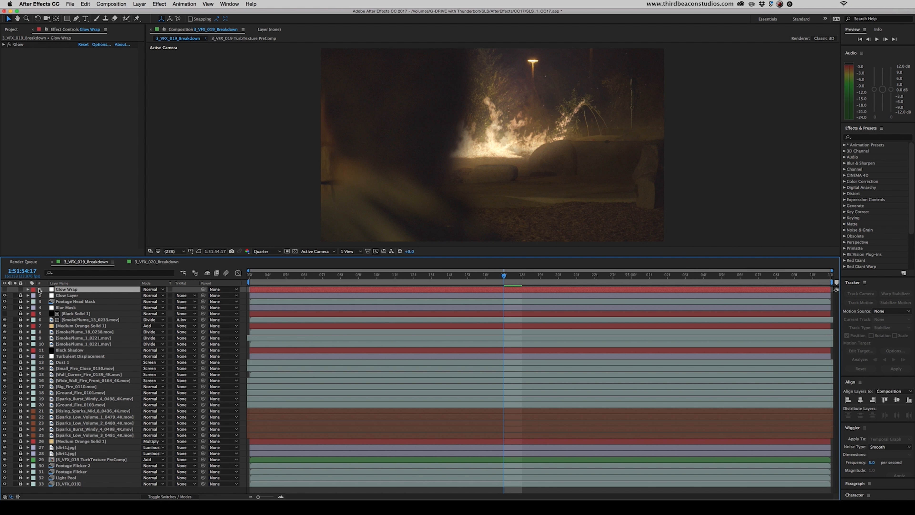
left_click(4, 290)
Toggle the Glow Layer's visibility to compare its effect on the fire, leaving both glow layers hidden
left_click(5, 296)
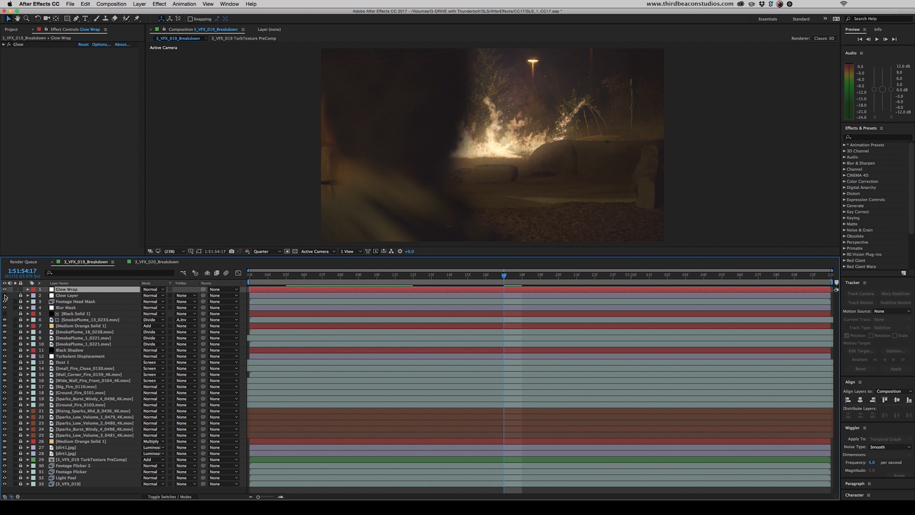
left_click(4, 295)
left_click(5, 296)
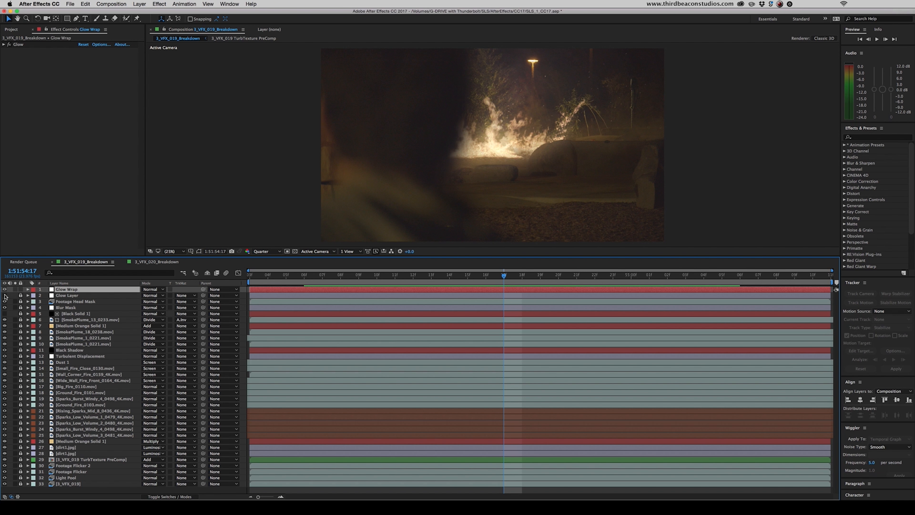
left_click(5, 296)
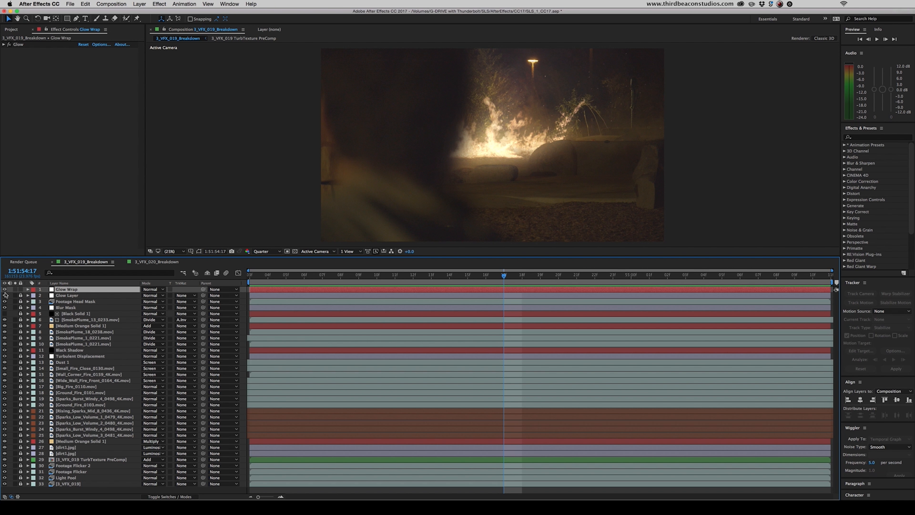
left_click(5, 296)
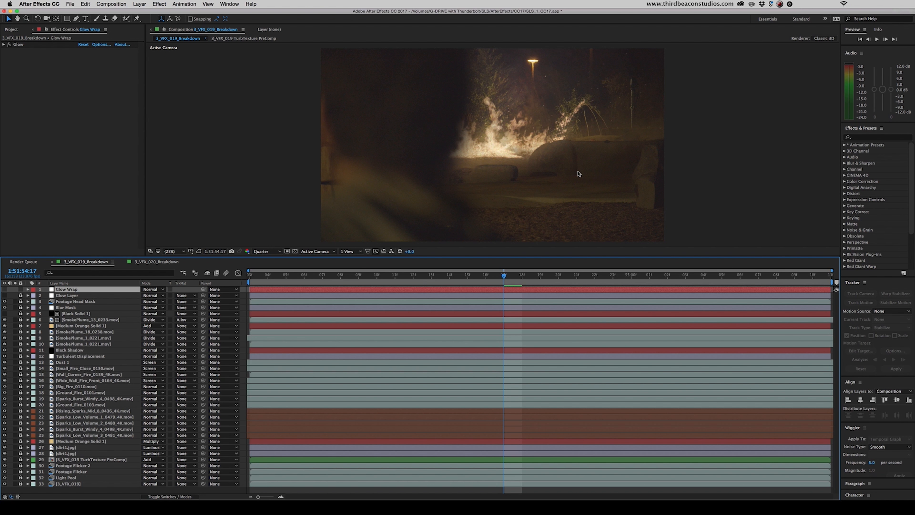
Check frames 1:51:54:10 and 1:51:55:00 without the glows, and restore both glow layers with Glow Wrap locked
left_click(370, 275)
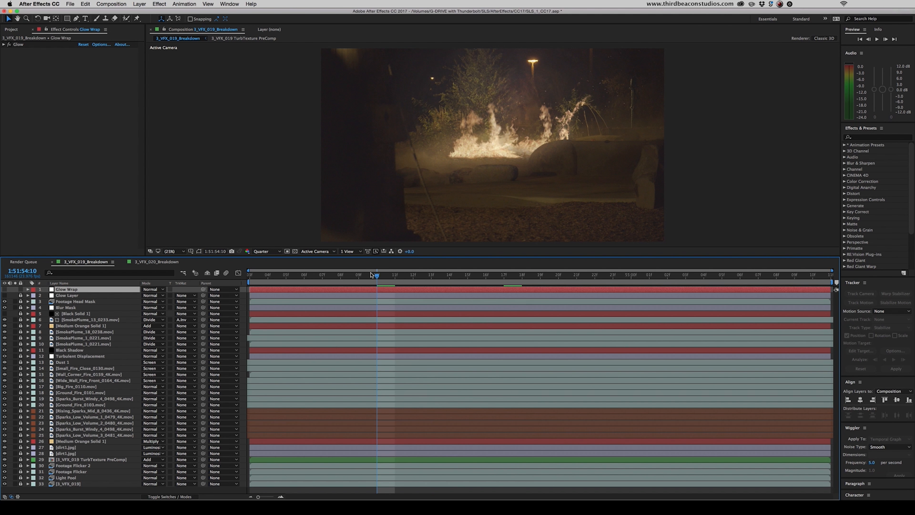
left_click(631, 275)
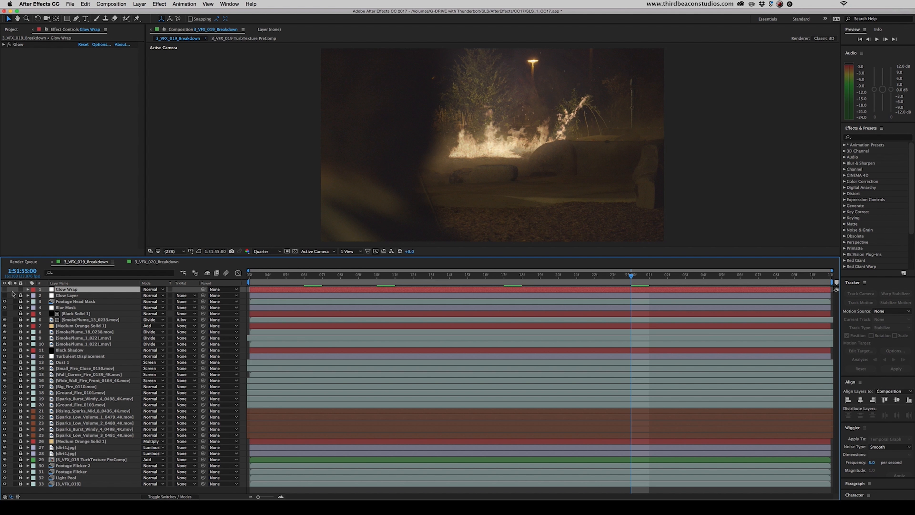
left_click_drag(5, 289, 21, 290)
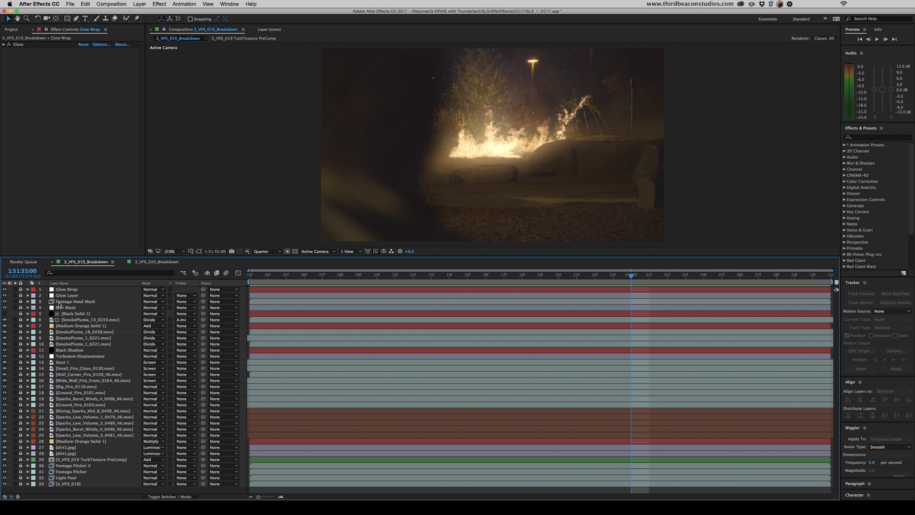
Solo the Footage Head Mask layer and scrub through the shot to examine the isolated foreground head
left_click(15, 301)
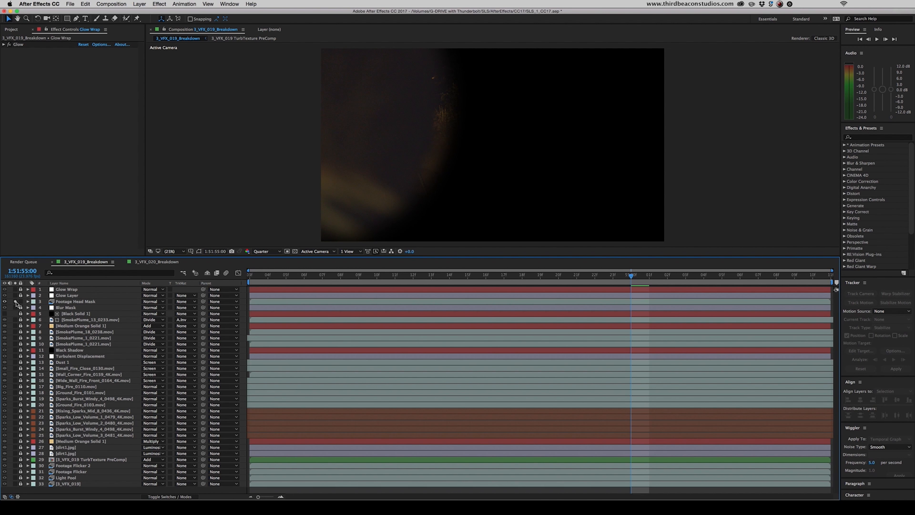
left_click_drag(615, 281, 308, 268)
key("space")
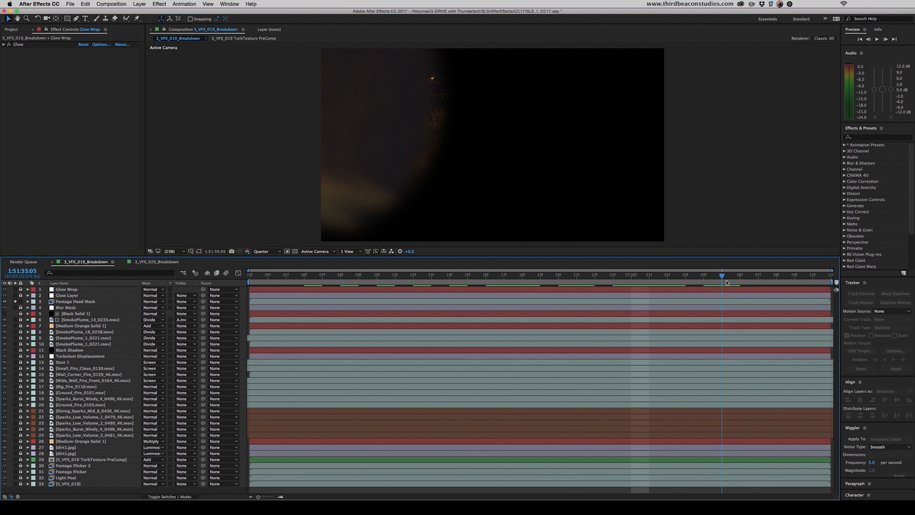
left_click_drag(465, 278, 486, 277)
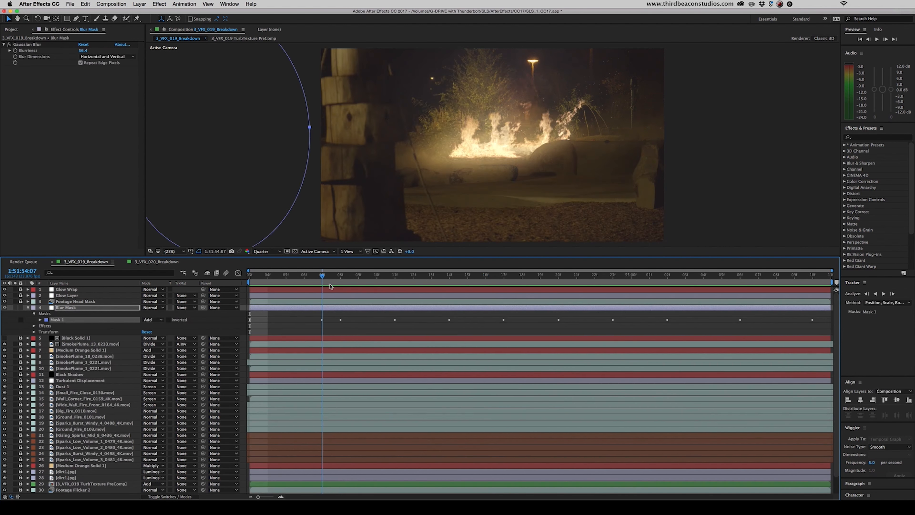
Scrub through the Blur Mask layer's Mask 1 keyframes to examine how the mask follows the foreground head
left_click_drag(321, 285, 469, 285)
key("space")
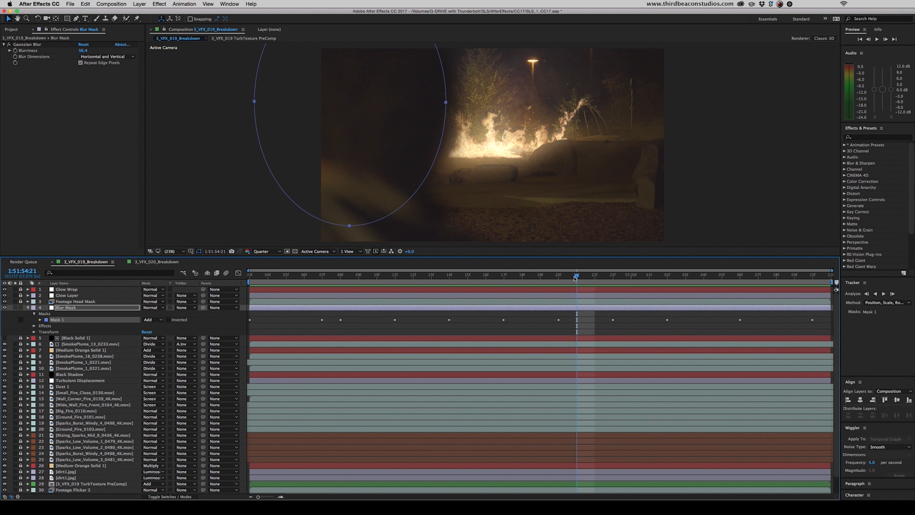
left_click_drag(576, 278, 657, 276)
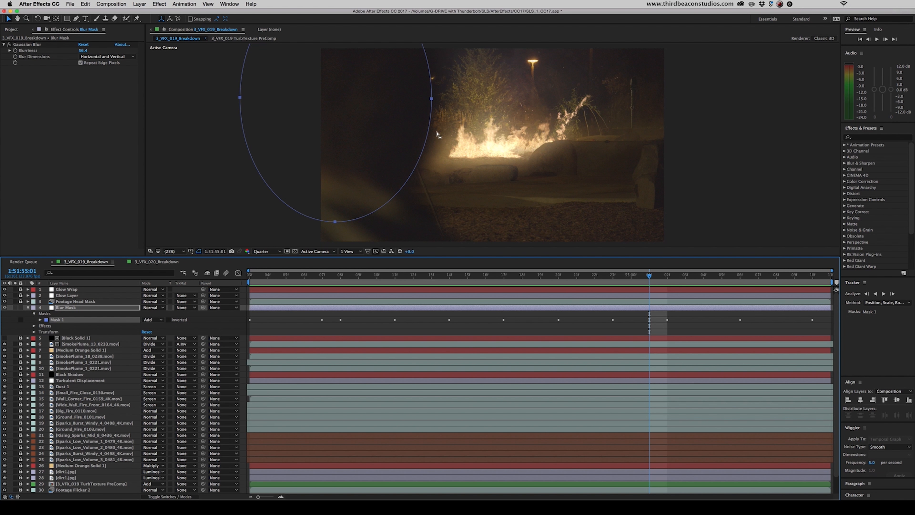
Collapse the Blur Mask layer's properties and move the current time to 1:51:54:17
left_click(28, 308)
left_click_drag(648, 278, 473, 275)
key("Page_Down")
key("Page_Down")
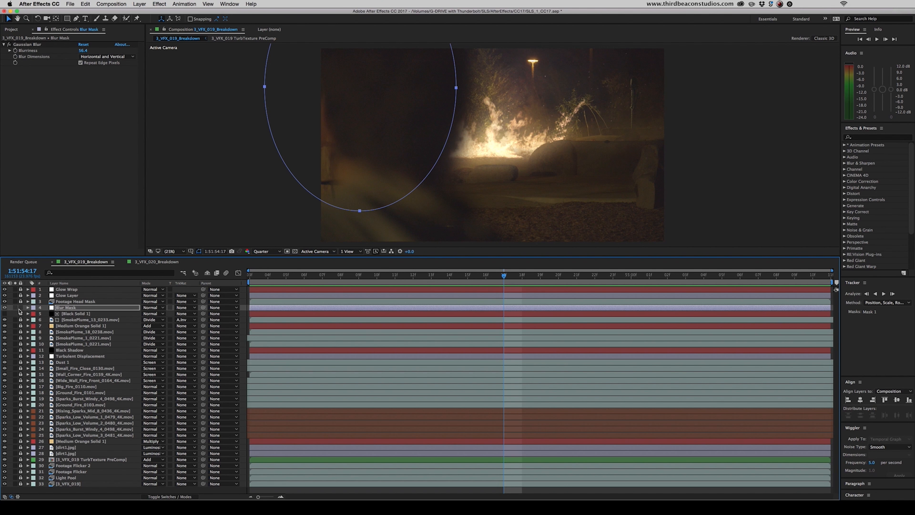
Examine the Black Solid 1 matte layer and the SmokePlume_13_0233.mov layer's effects around frame 1:51:54:07
left_click(80, 314)
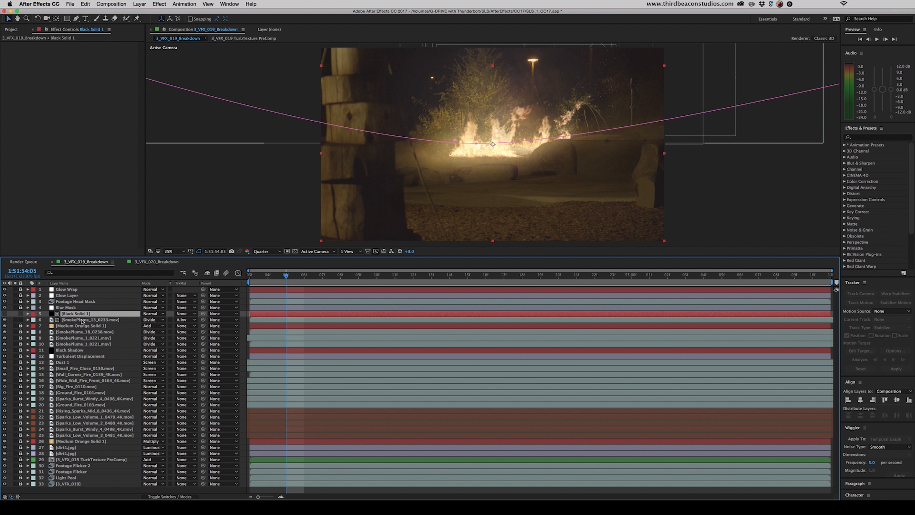
left_click_drag(286, 275, 322, 276)
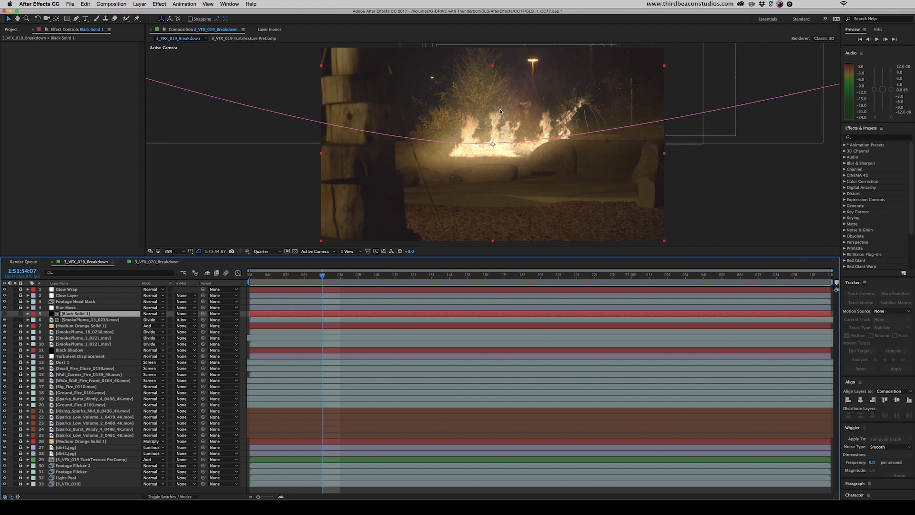
left_click(76, 320)
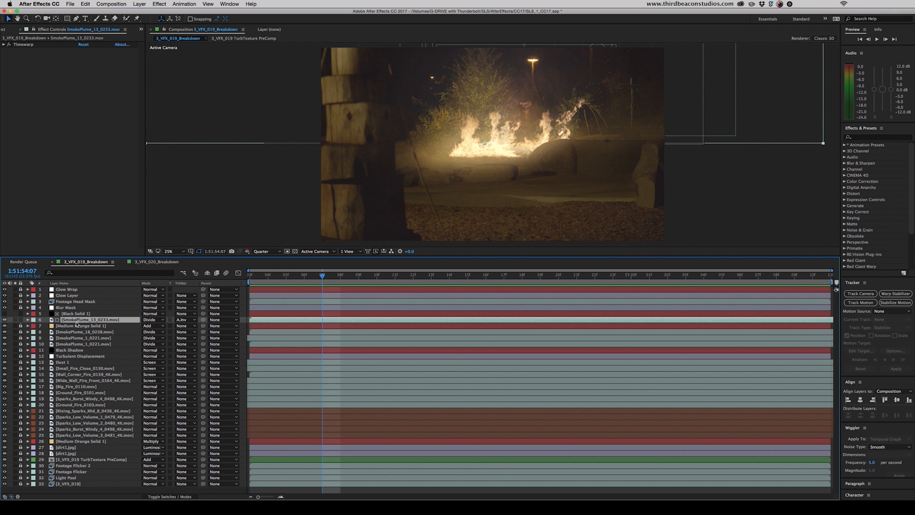
left_click(20, 63)
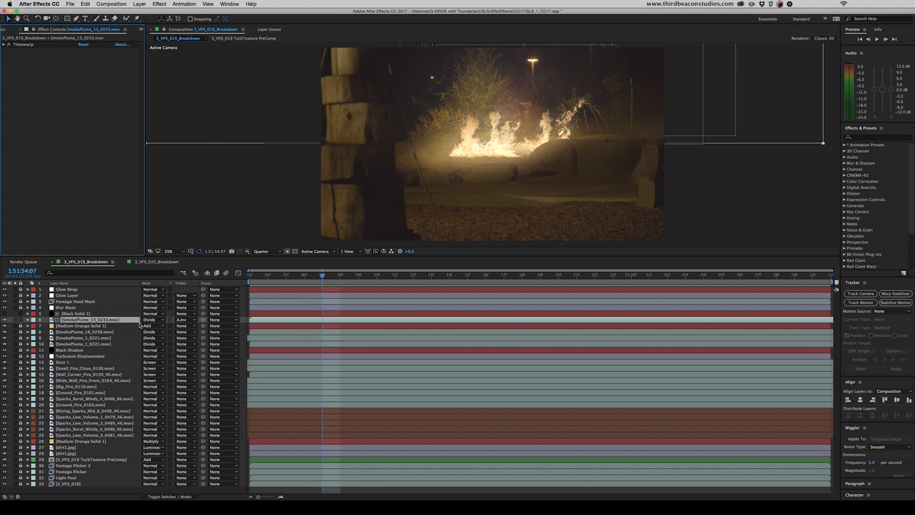
left_click(93, 320, "super")
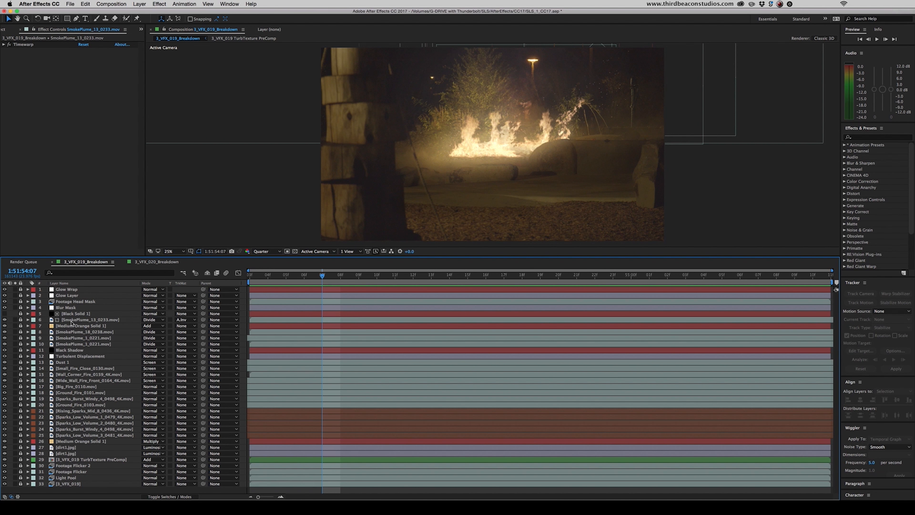
Examine the mask and Hue/Saturation effect on Medium Orange Solid 1 above the smoke plumes, and deselect the layer
left_click(62, 327)
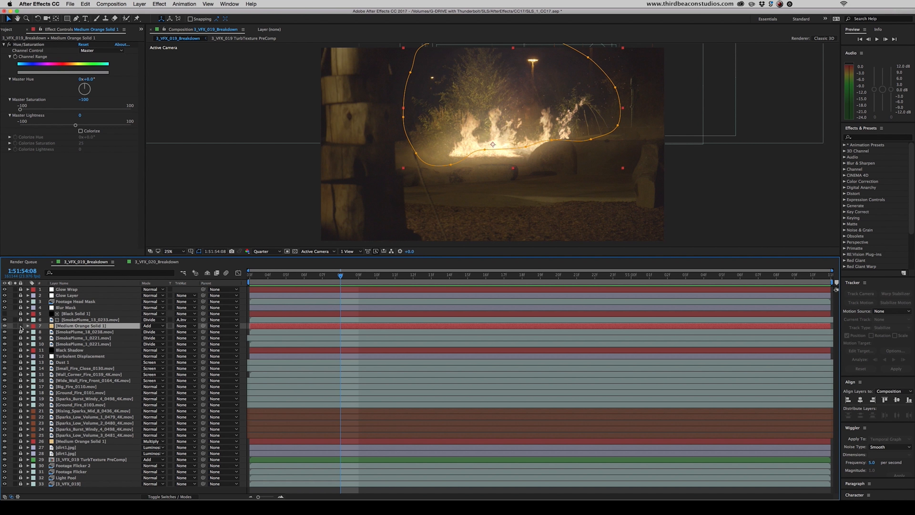
left_click(338, 277)
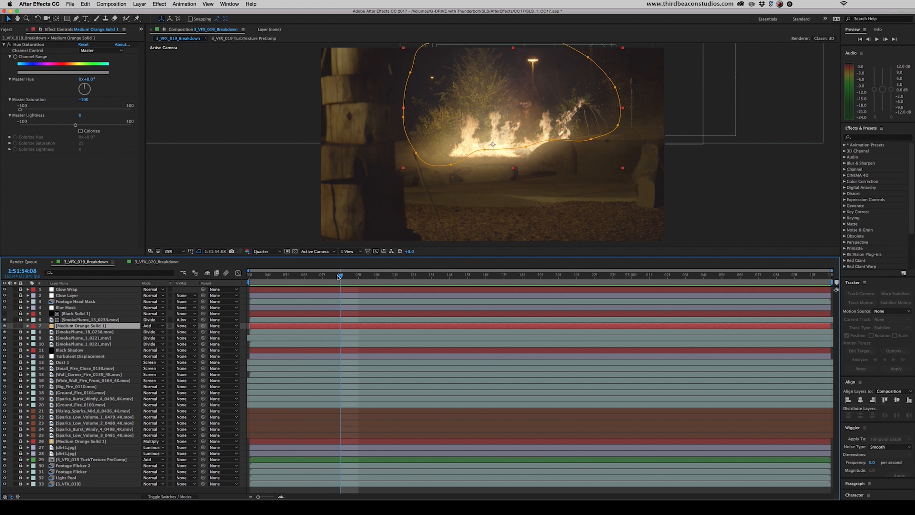
key("F2")
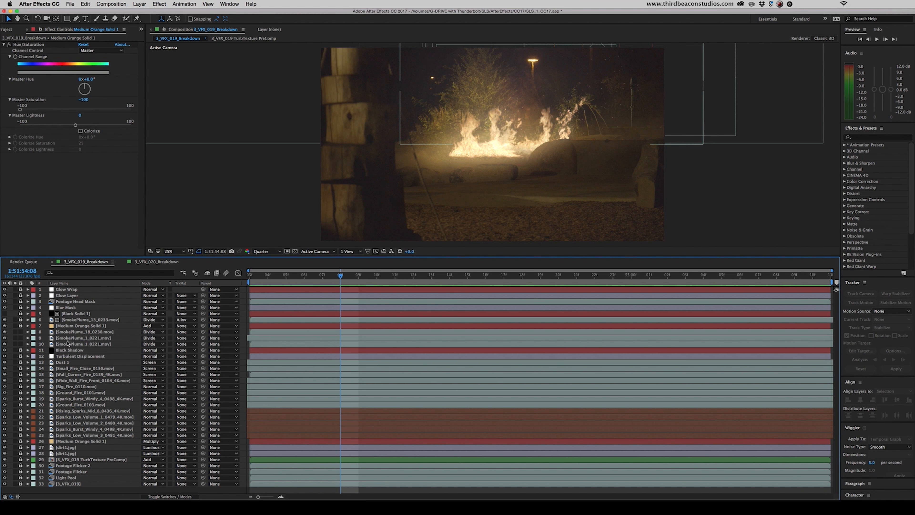
Examine the elliptical mask and the Curves and Tint effects on the SmokePlume_18_0238.mov layer, and deselect it
left_click(94, 332)
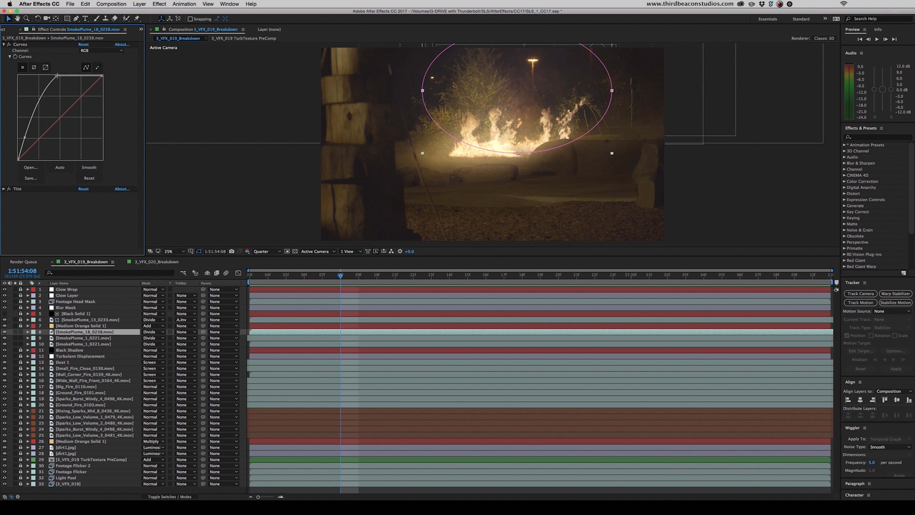
left_click(4, 45)
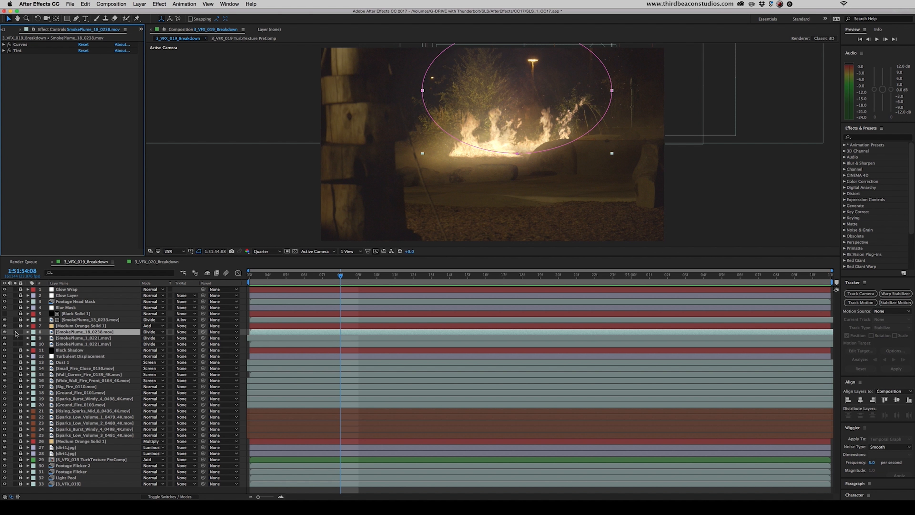
left_click(15, 344)
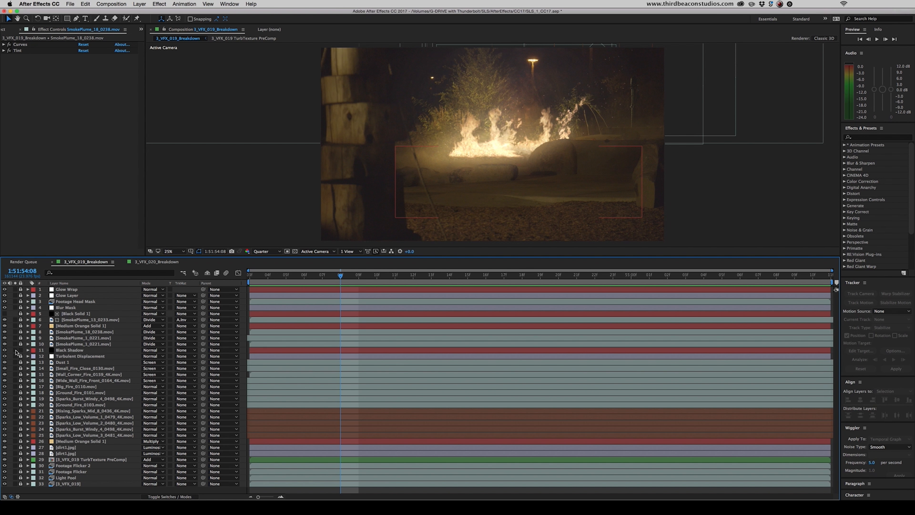
Unlock and select the Black Shadow layer, and toggle its visibility to compare the ground inside its mask
left_click(20, 350)
left_click(514, 175)
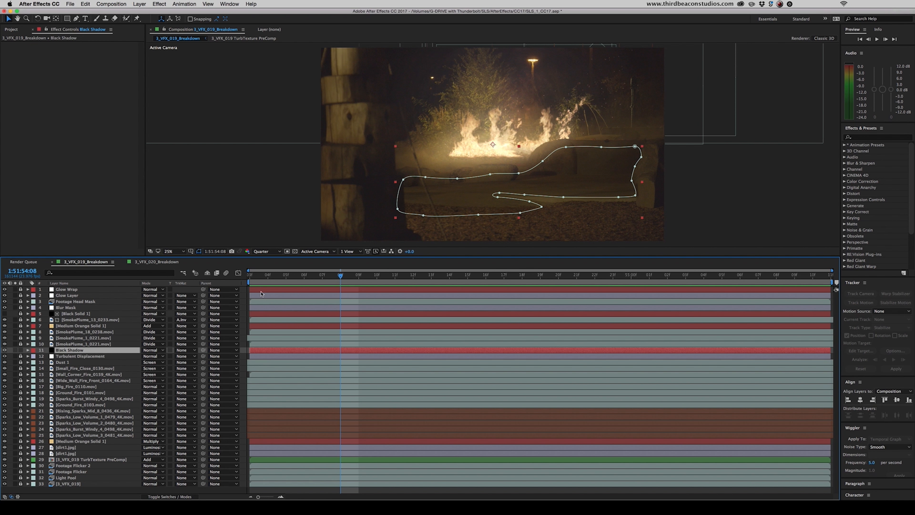
left_click(4, 350)
left_click(5, 350)
left_click(4, 349)
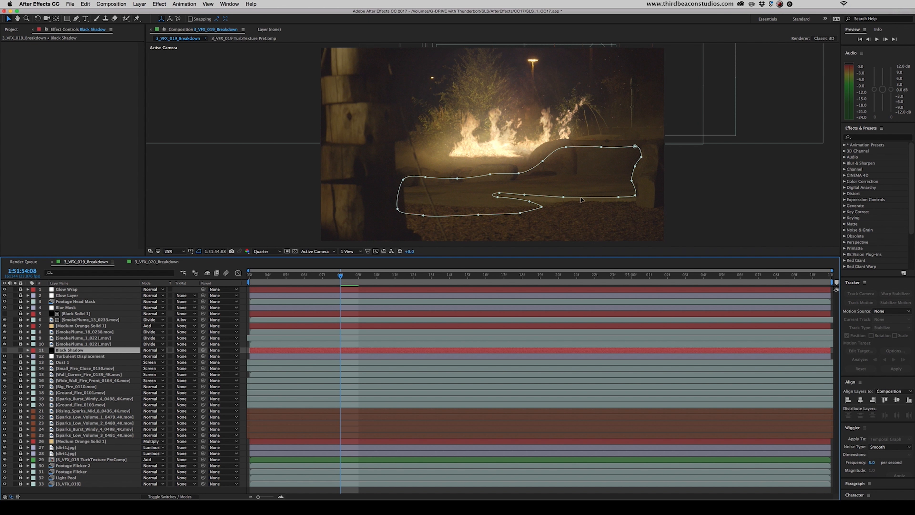
Examine the Turbulent Displacement layer's masks, both Turbulent Displace effects and the Evolution expression, and collapse its properties
left_click(72, 356)
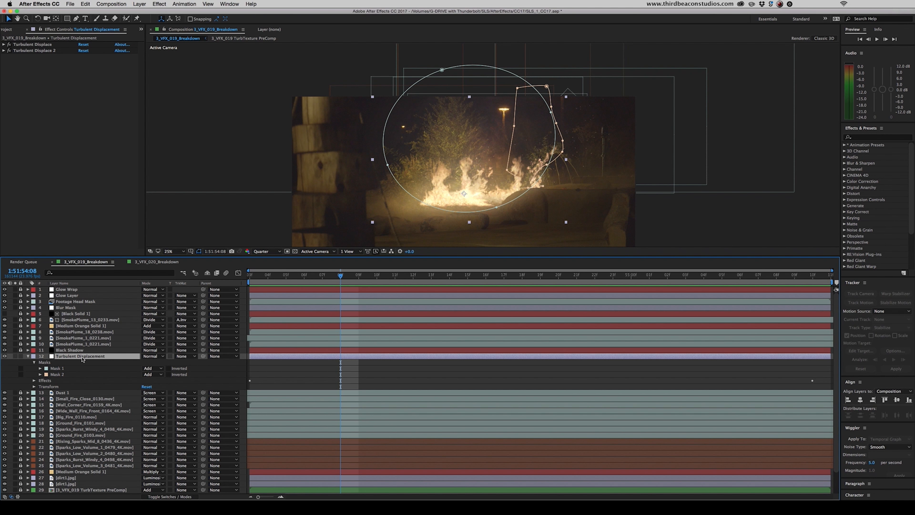
left_click(3, 51)
left_click(4, 44)
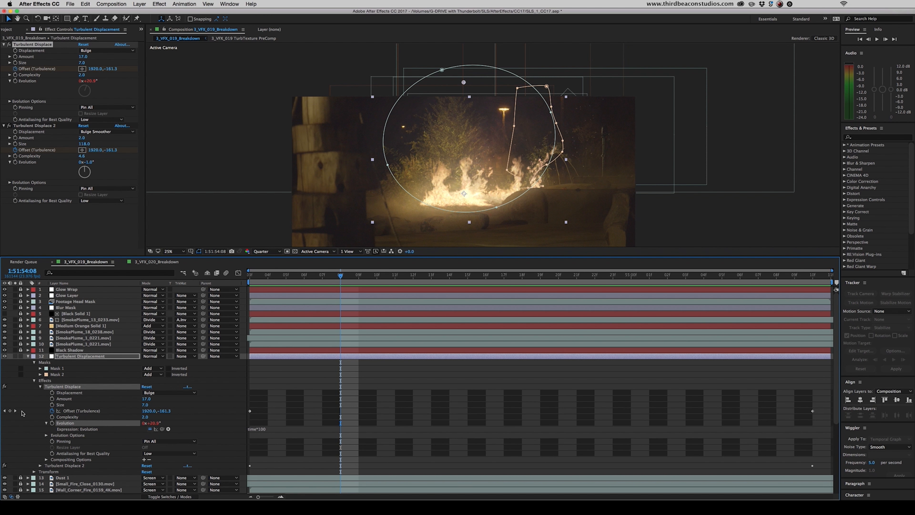
left_click(40, 386)
left_click(28, 356)
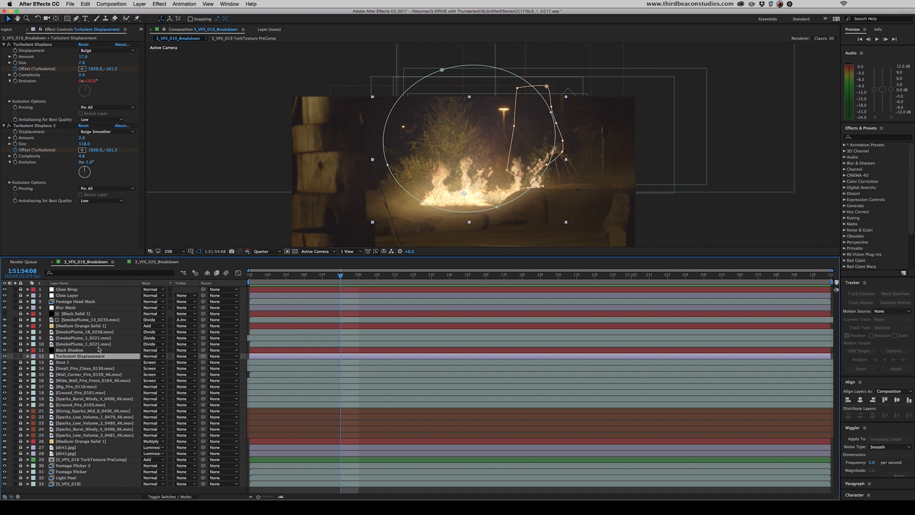
Solo the Dust 1 layer at the composition's start and examine its RSMB, Tint and Curves effects
left_click(76, 362)
key("Home")
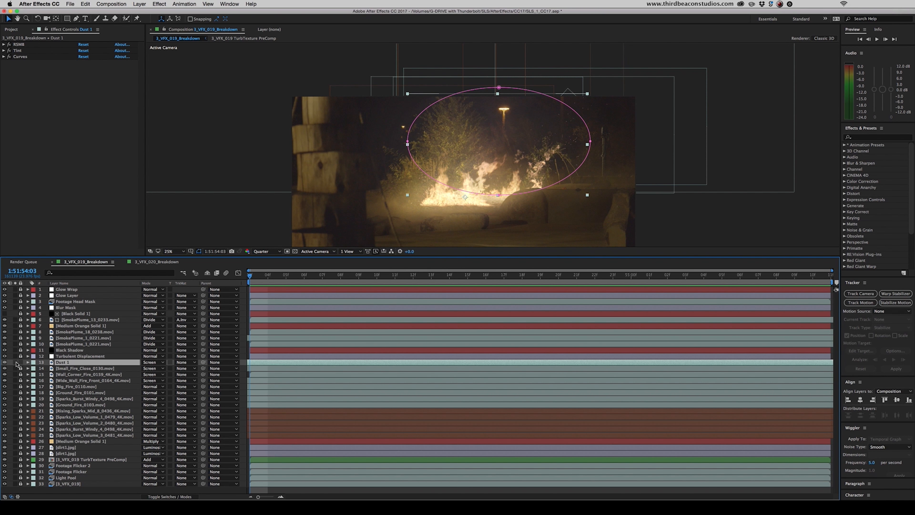
left_click(14, 363)
key("super+grave")
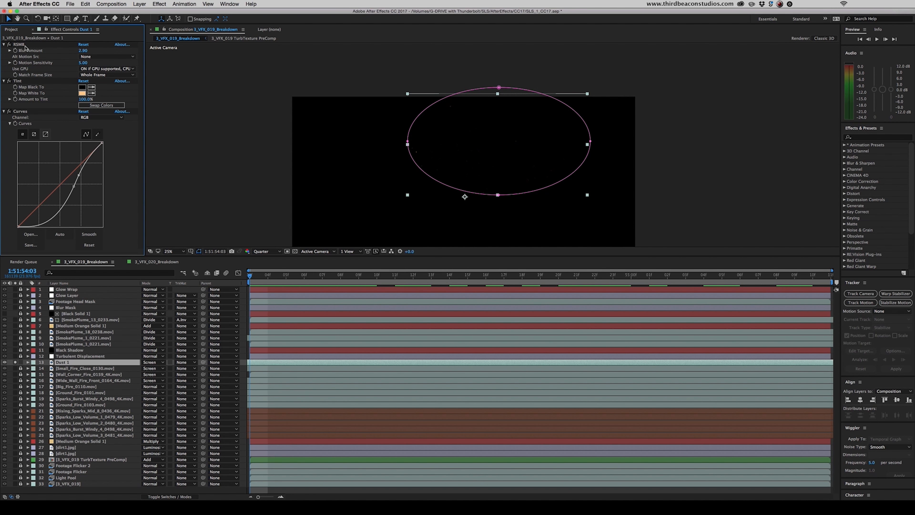
left_click(4, 45, "super")
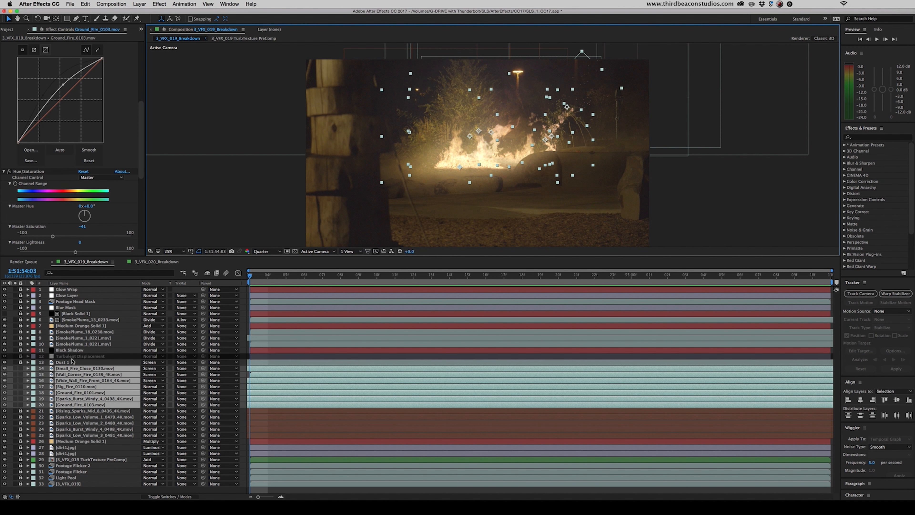
Solo Small_Fire_Close_0130.mov with its Curves, Hue/Saturation, RSMB and Noise effects turned off to examine the raw fire element
left_click(69, 367)
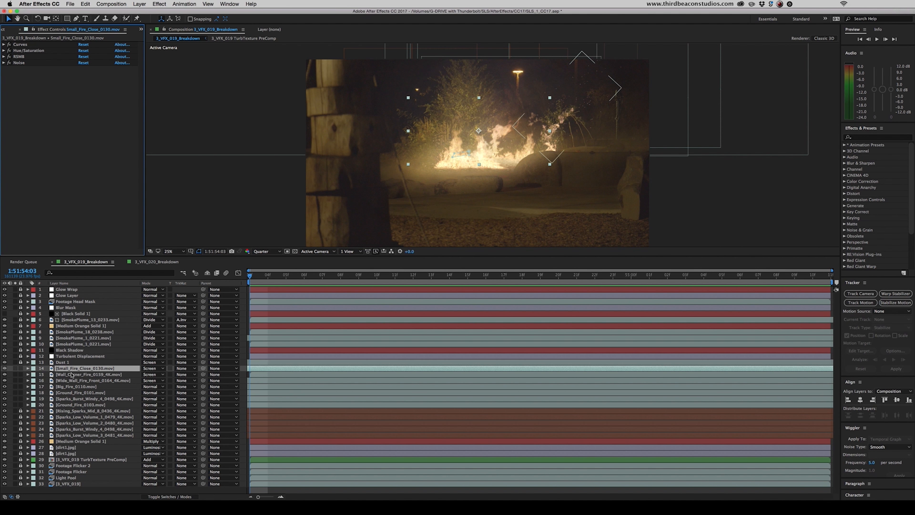
left_click(4, 44)
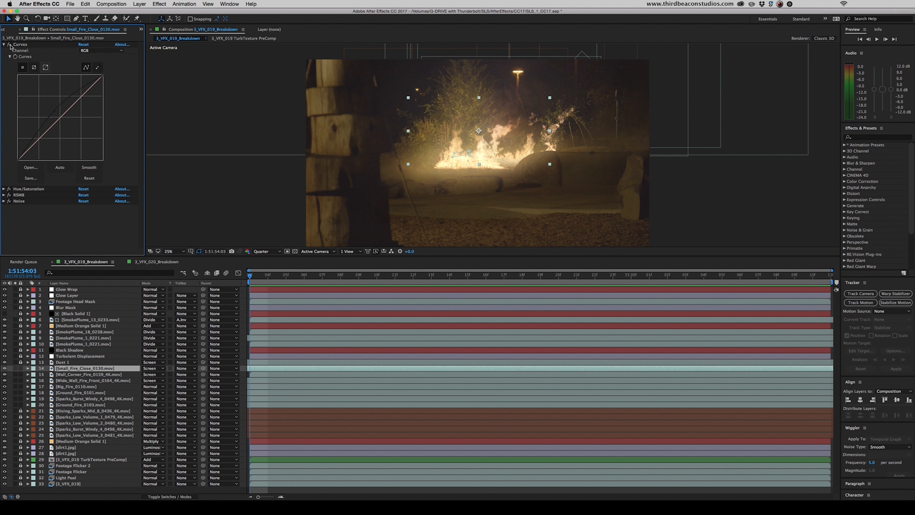
left_click(9, 188)
left_click(9, 195)
left_click(9, 201)
left_click(15, 368)
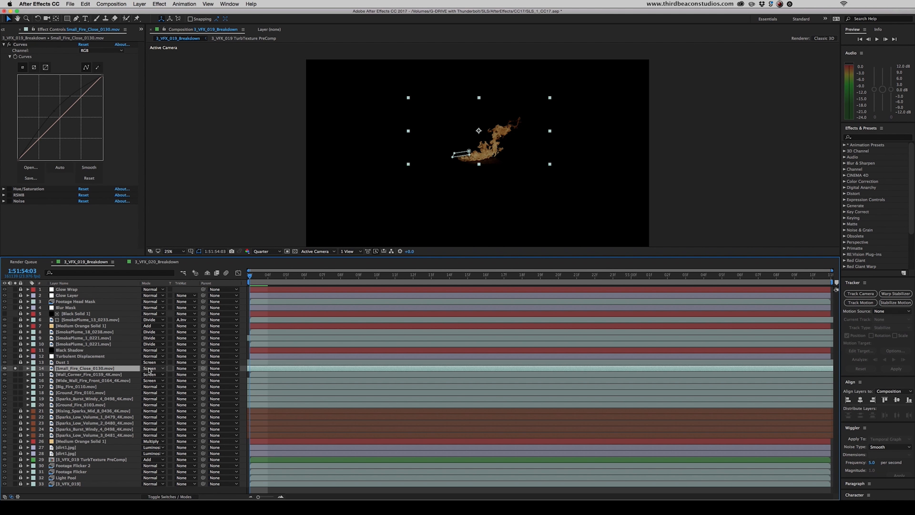
Turn the Curves and Hue/Saturation effects on Small_Fire_Close_0130.mov back on one at a time to compare their contribution
left_click(8, 46)
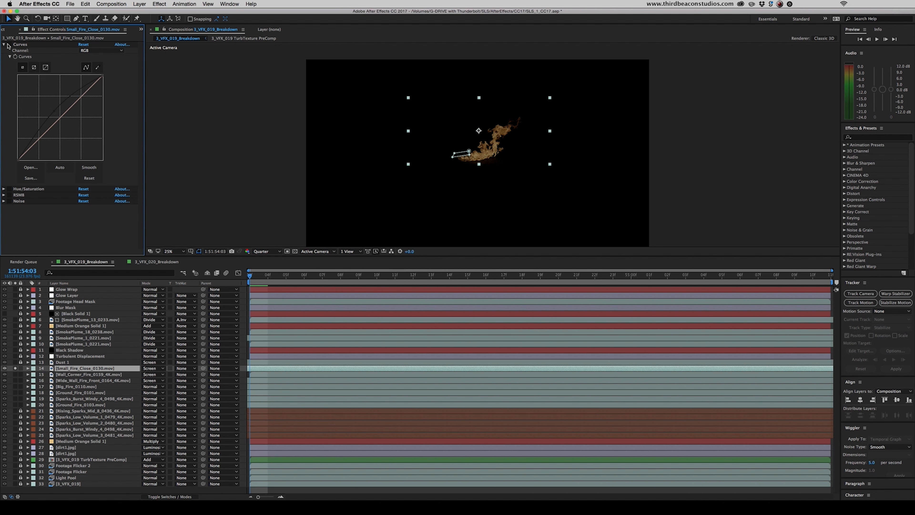
left_click(9, 45)
left_click(4, 44)
left_click(4, 51)
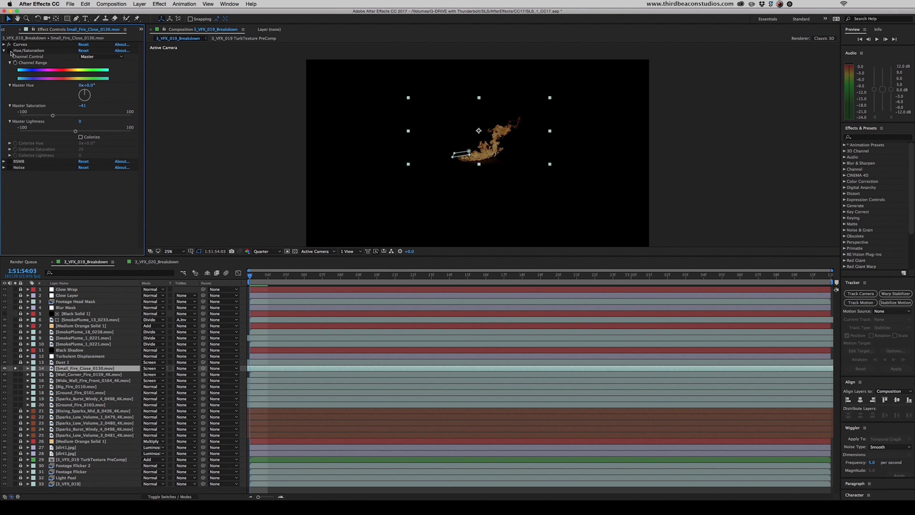
left_click(10, 51)
left_click(4, 50)
Turn the RSMB effect on Small_Fire_Close_0130.mov back on to compare its motion blur up close, and examine the Noise effect
left_click(3, 57)
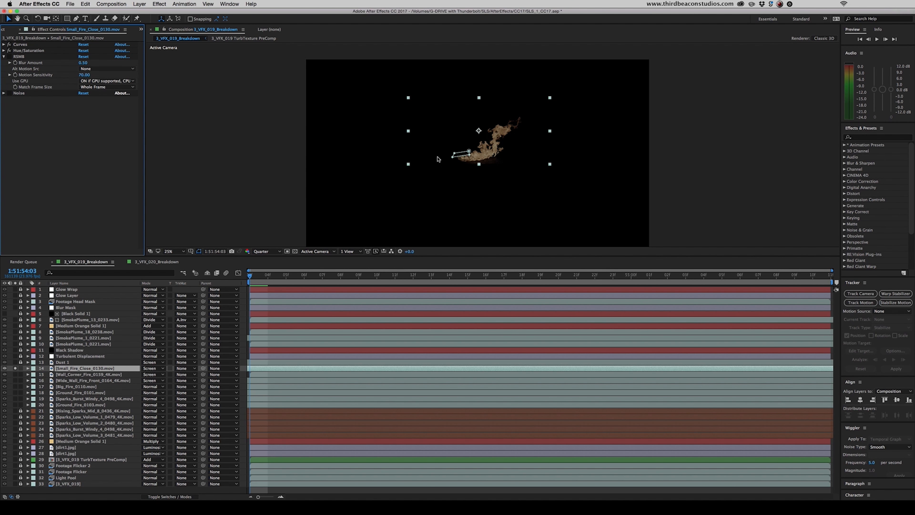
key("slash")
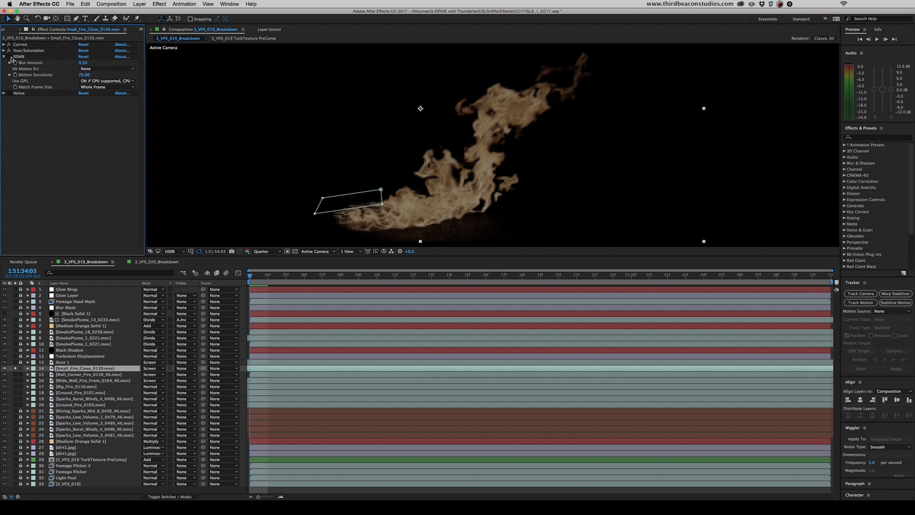
left_click(10, 57)
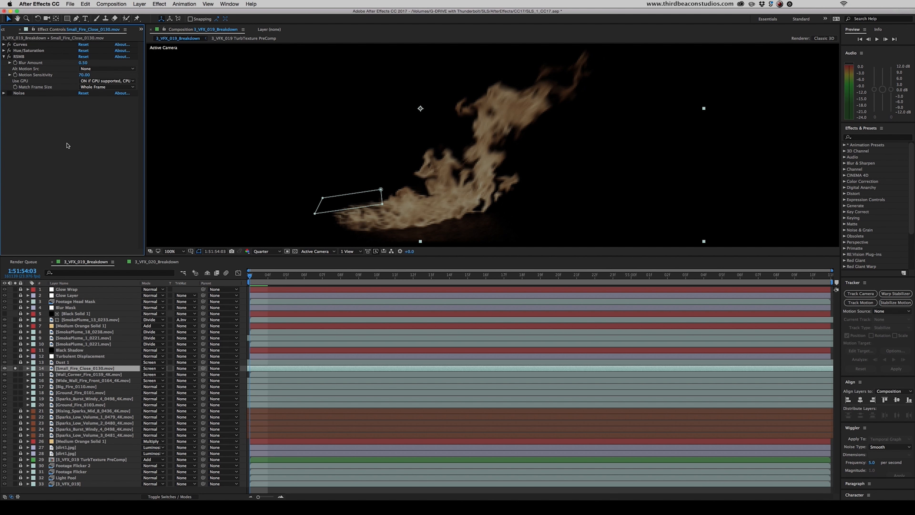
left_click(4, 57)
left_click(4, 63)
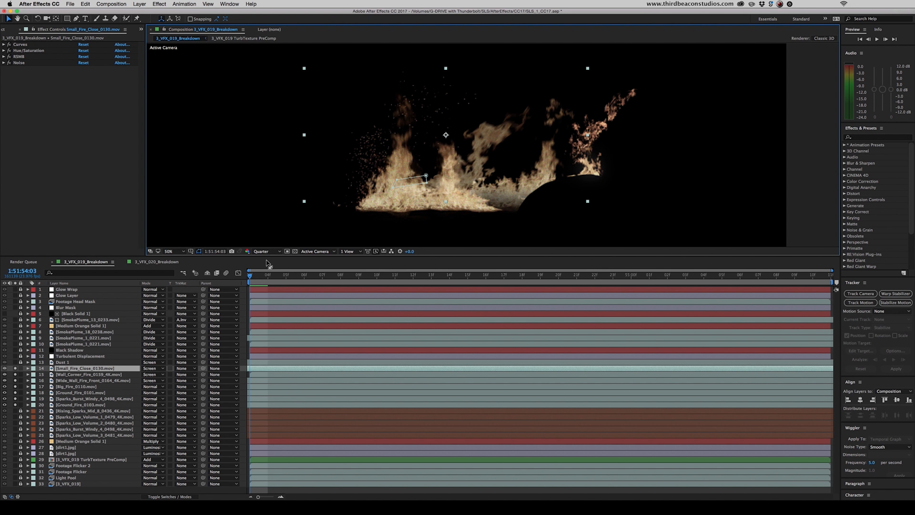
Examine the blending modes of the fire and spark element layers between Small_Fire_Close_0130.mov and Ground_Fire_0103.mov
key("apostrophe")
key("apostrophe")
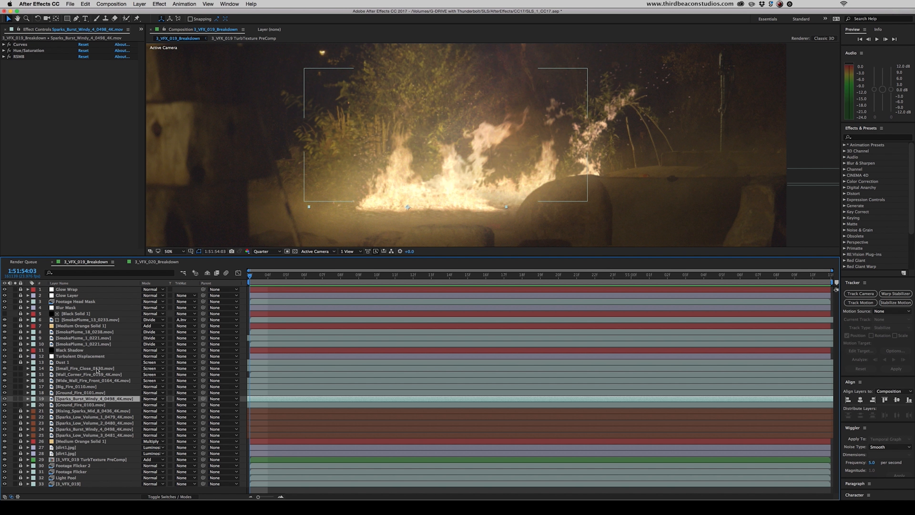
key("apostrophe")
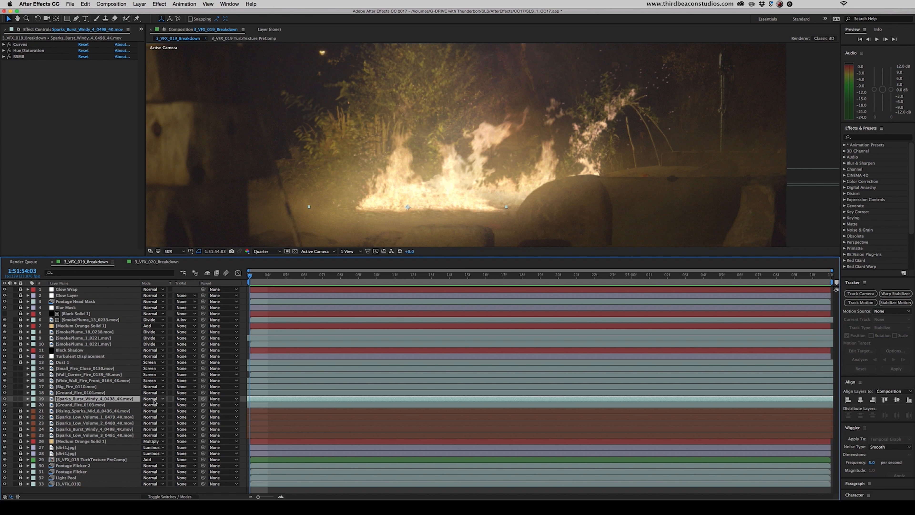
key("apostrophe")
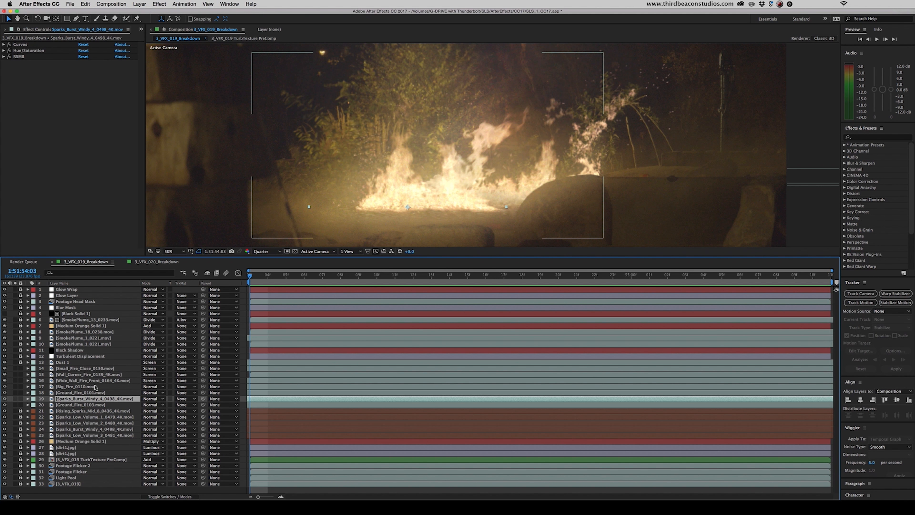
left_click(78, 369)
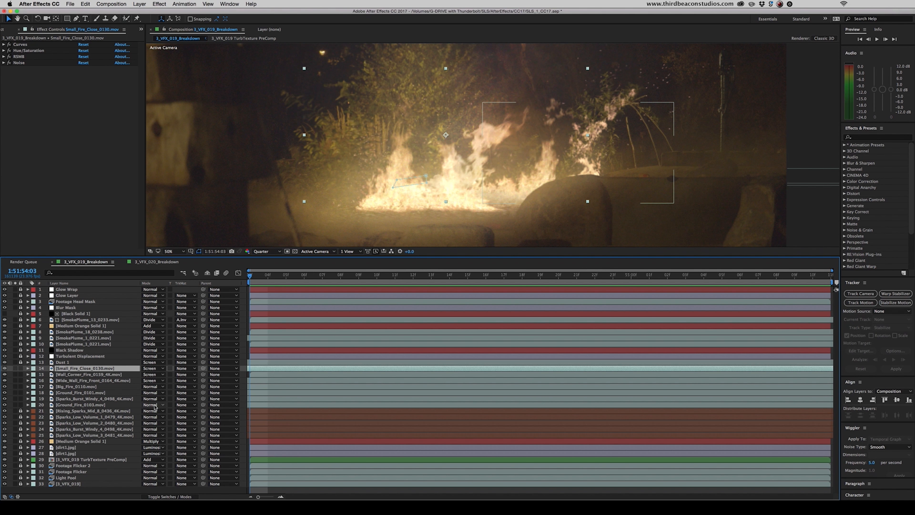
Solo Sparks_Burst_Windy_4_0498_4K.mov above Ground_Fire_0103.mov and preview how its sparks move over the first frames
left_click(51, 399)
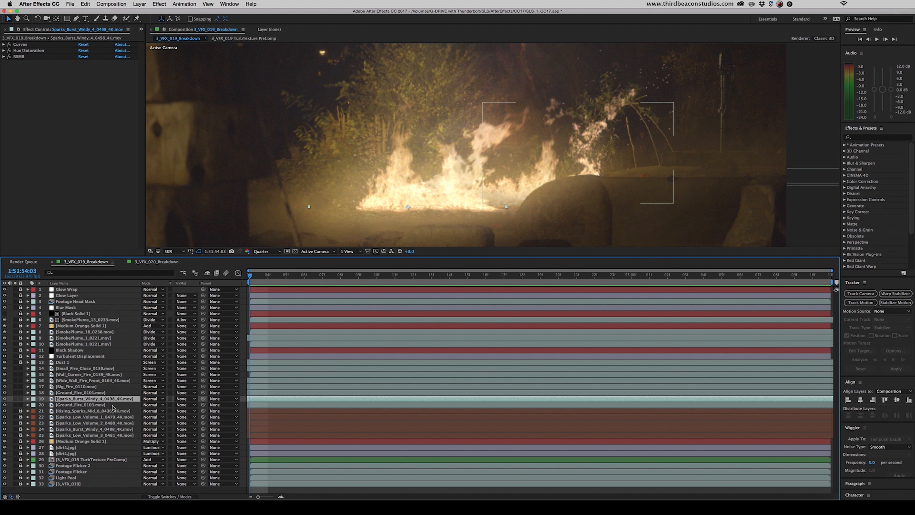
left_click(15, 399)
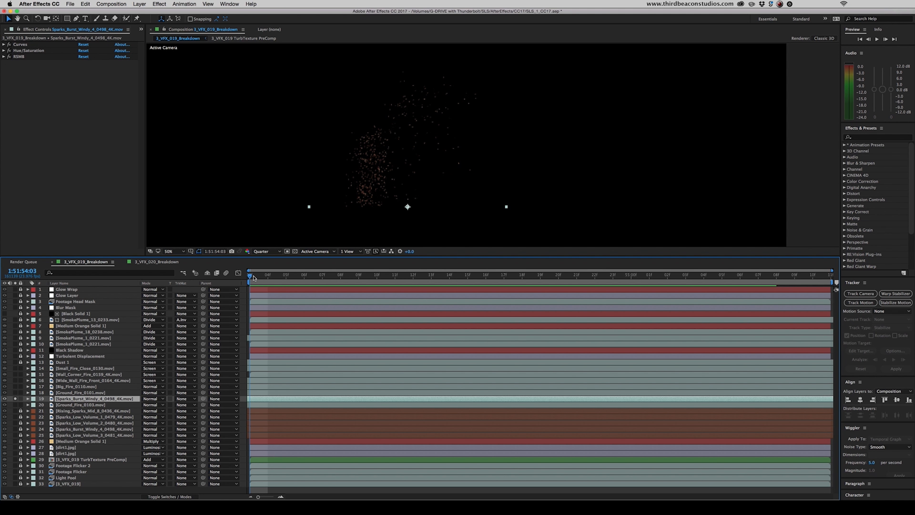
left_click_drag(254, 278, 342, 278)
key("space")
key("space")
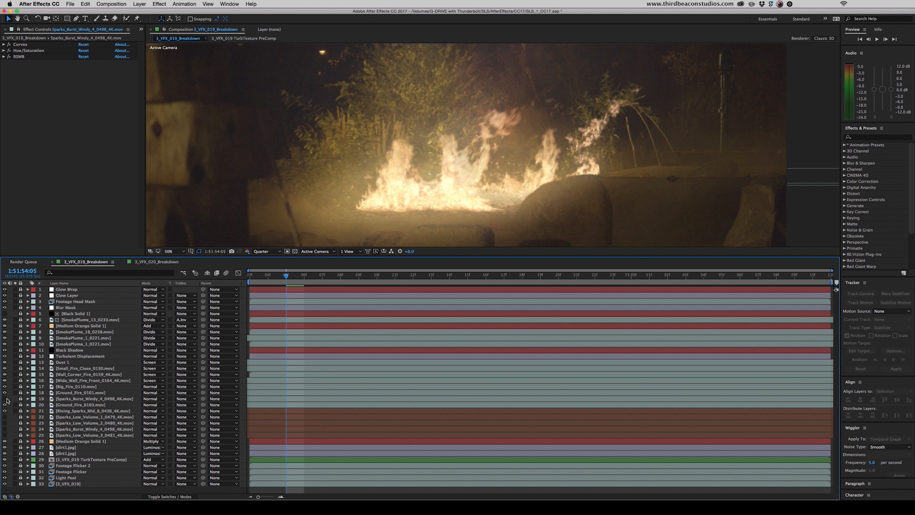
Toggle and solo spark layers 22 to 25 to examine their sparks across the first frames, and restore the full composite
left_click_drag(5, 417, 5, 435)
mouse_move(286, 275)
left_mouse_down()
mouse_move(518, 279)
mouse_move(286, 277)
left_mouse_up()
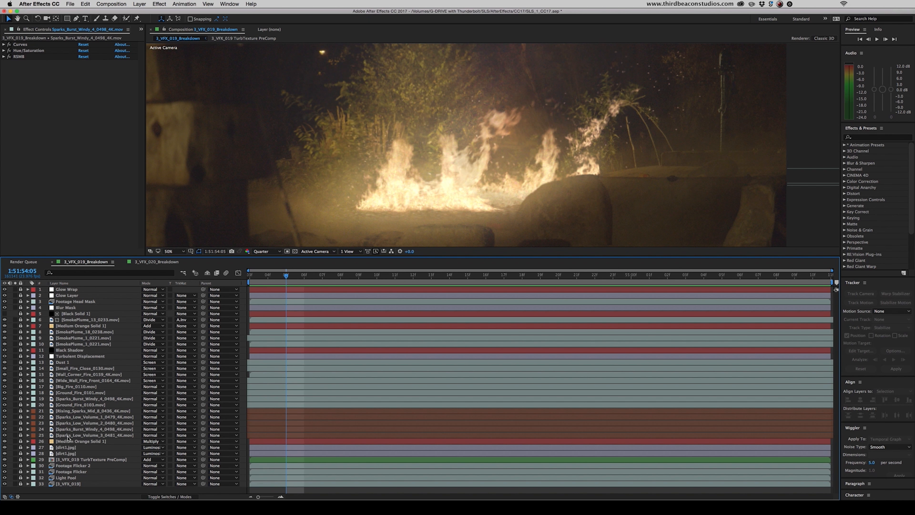
left_click_drag(14, 417, 14, 435)
mouse_move(308, 275)
left_mouse_down()
mouse_move(504, 276)
mouse_move(318, 275)
left_mouse_up()
key("Home")
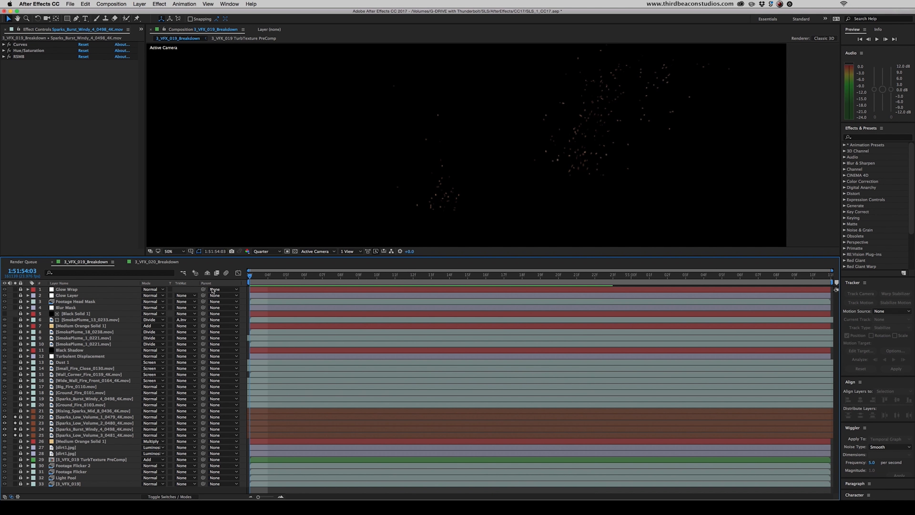
key("super+z")
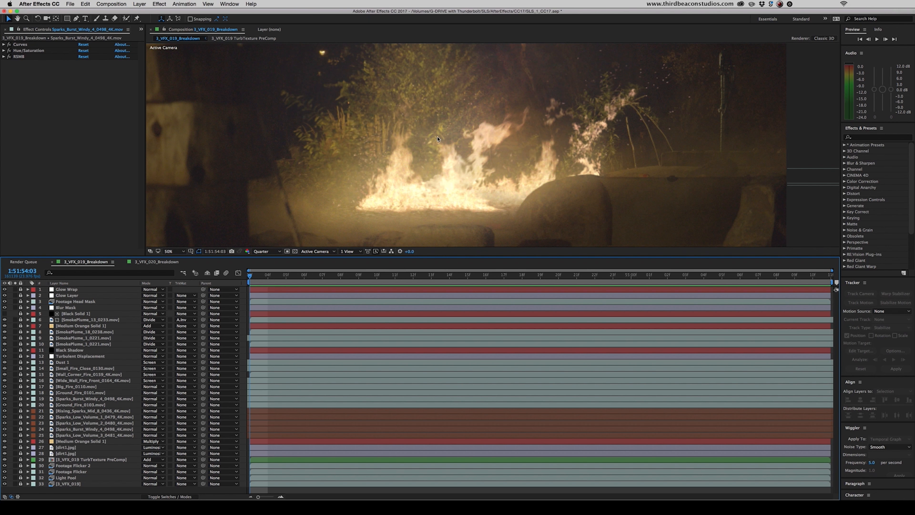
Select Rising_Sparks_Mid_8_0436_4K.mov and examine its Curves, Hue/Saturation and RSMB effect settings in turn
left_click(575, 150)
left_click(26, 74)
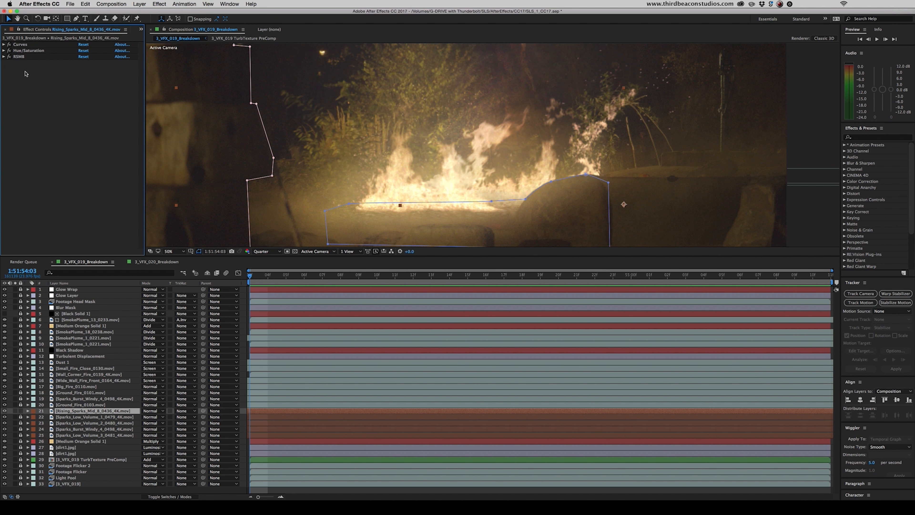
left_click(4, 44)
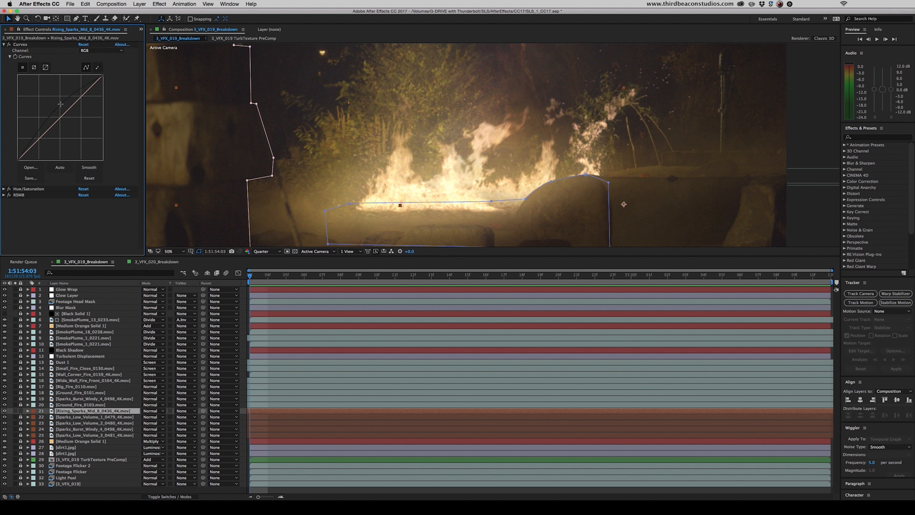
left_click(4, 44)
left_click(3, 51)
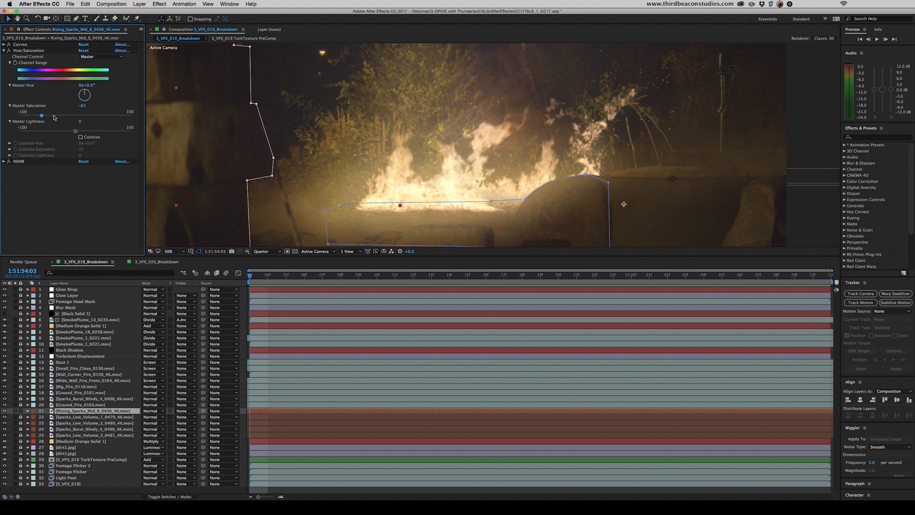
left_click(3, 50)
left_click(4, 56)
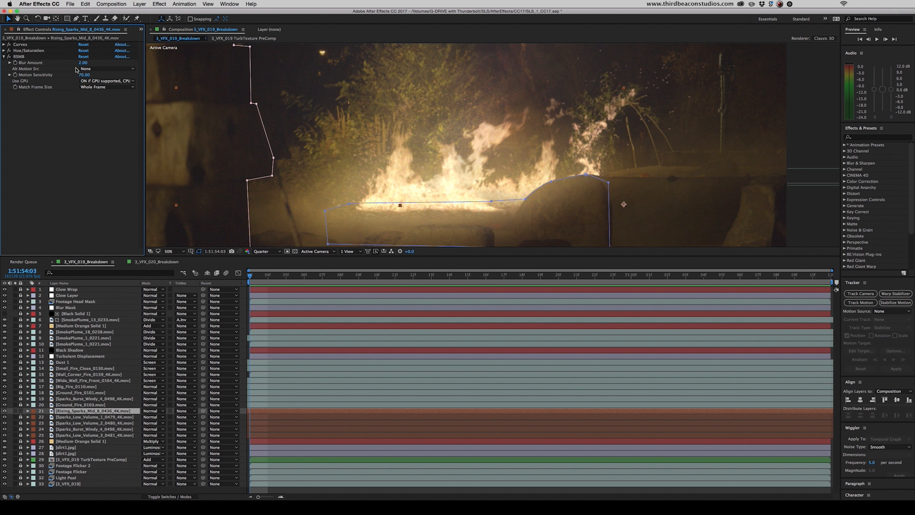
Select the Medium Orange Solid 1 layer set to Multiply, examine its Opacity expression, and preview its flicker over the first frames
left_click(46, 442)
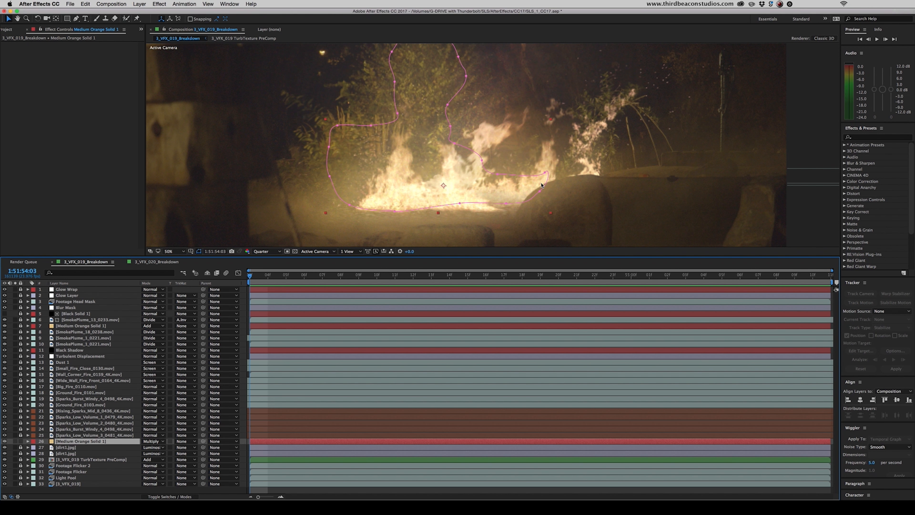
left_click(28, 441)
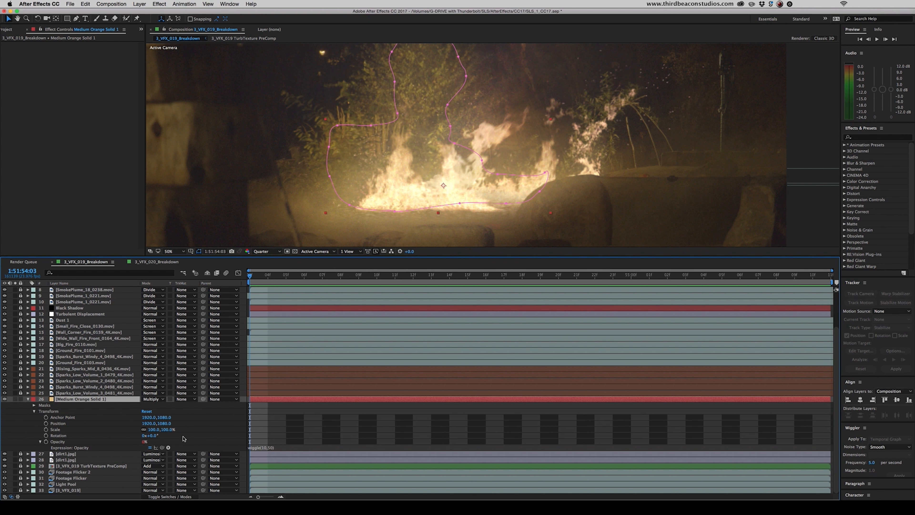
left_click(216, 445)
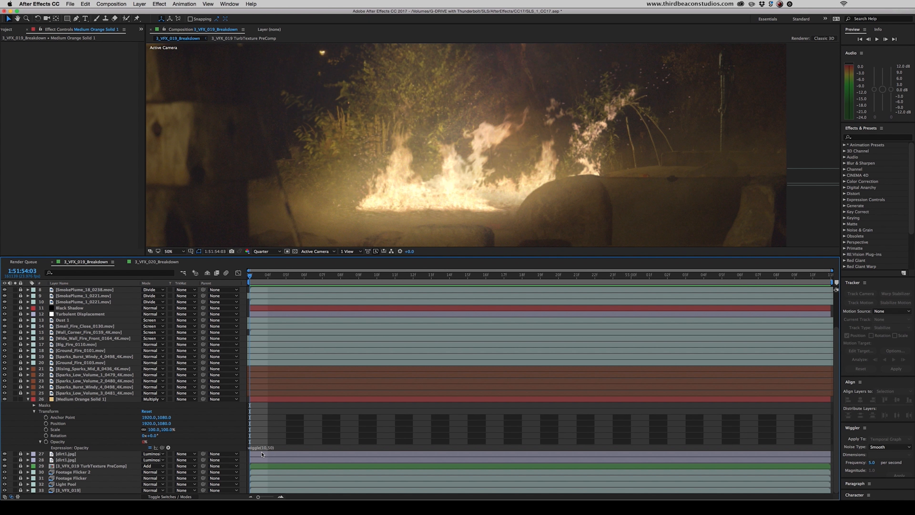
key("space")
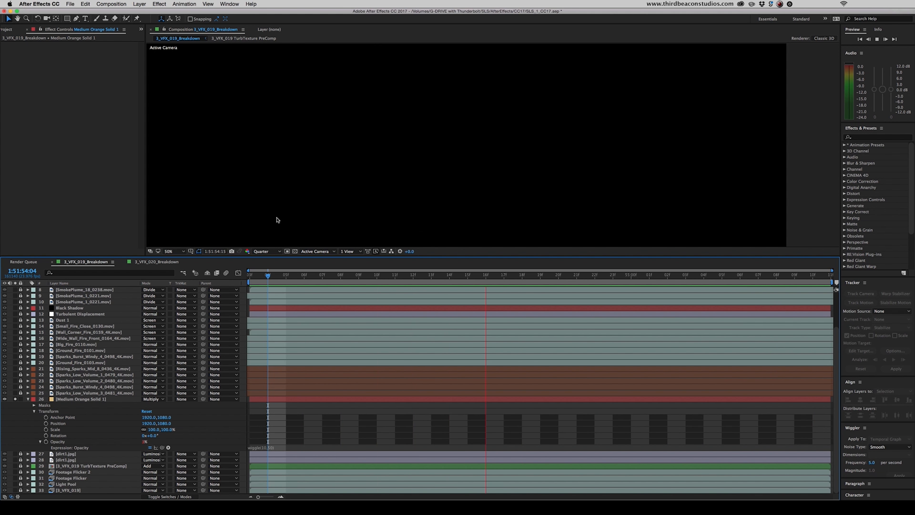
scroll(277, 220, "down", 1)
left_click(304, 275)
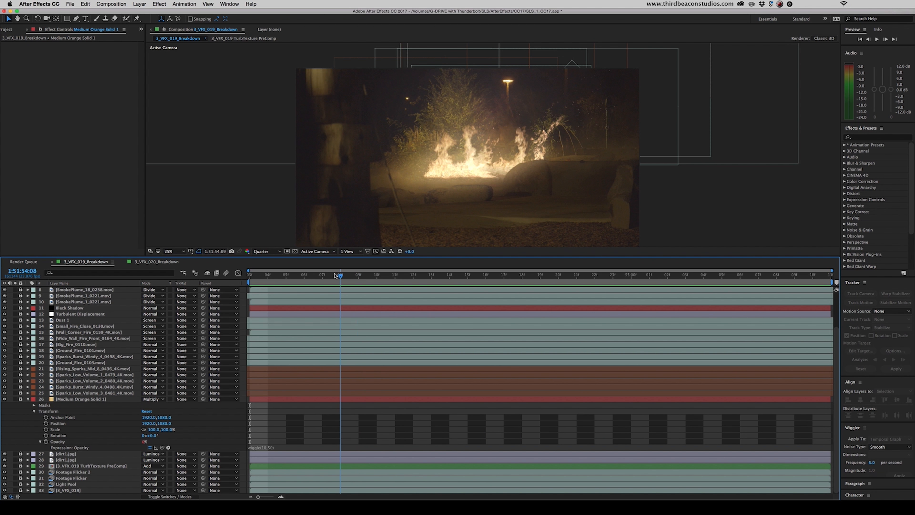
left_click_drag(304, 275, 540, 276)
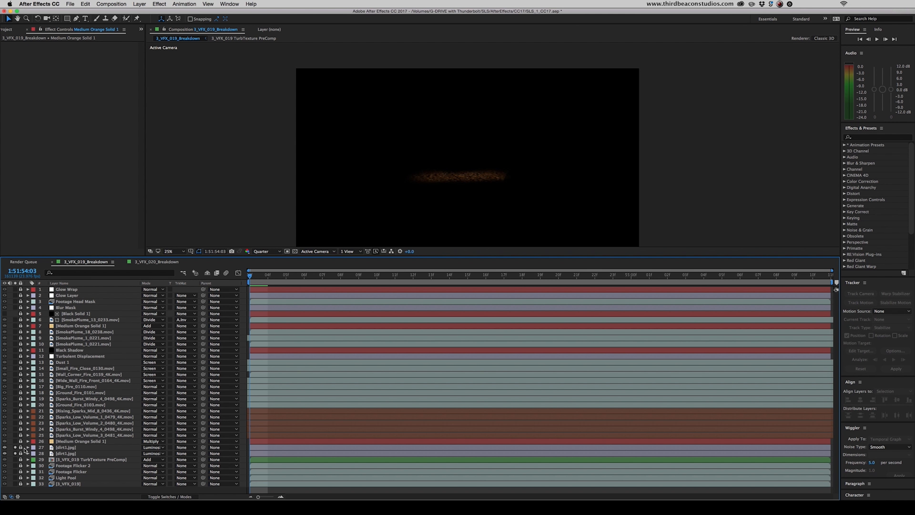
Compare the effect settings of the two soloed dirt1.jpg layers and preview their texture
left_click(66, 448)
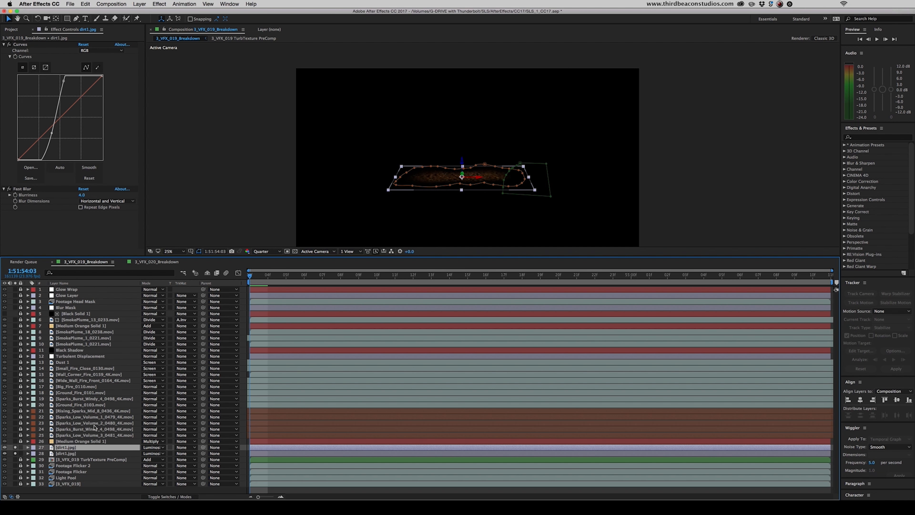
left_click(67, 453)
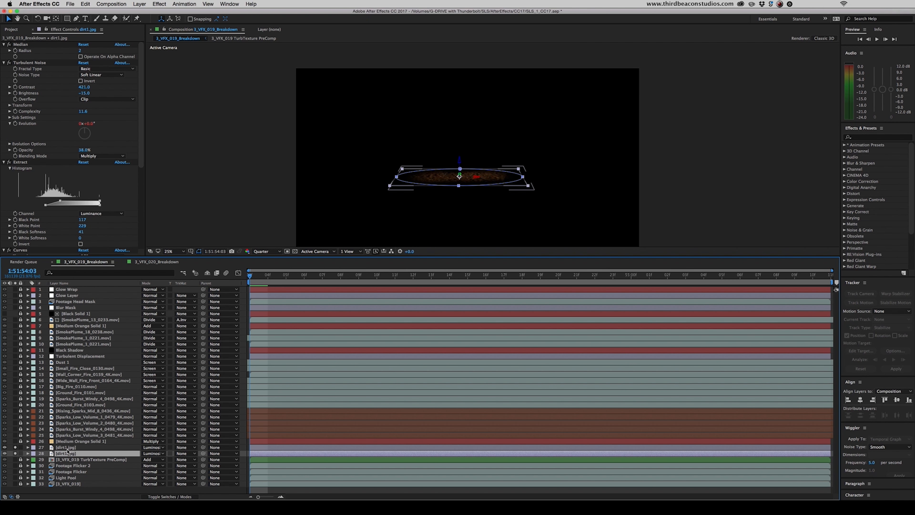
left_click(67, 448)
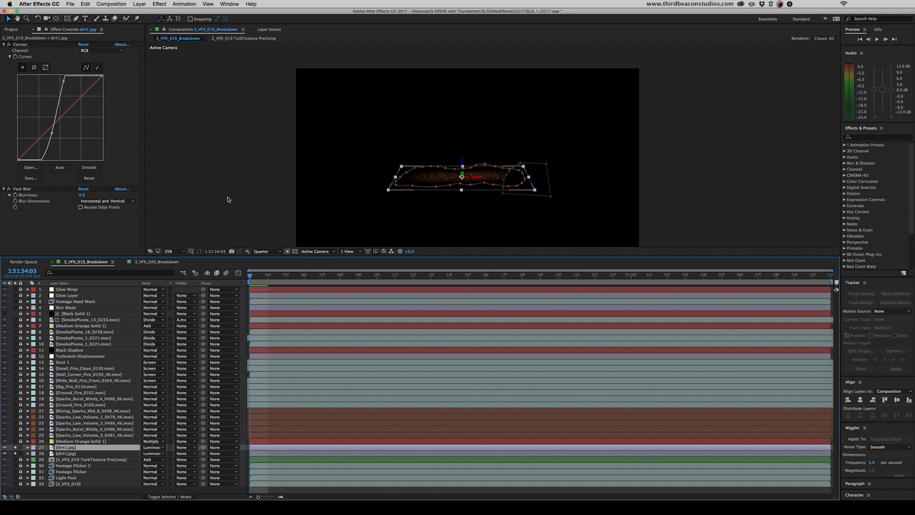
key("super+Down")
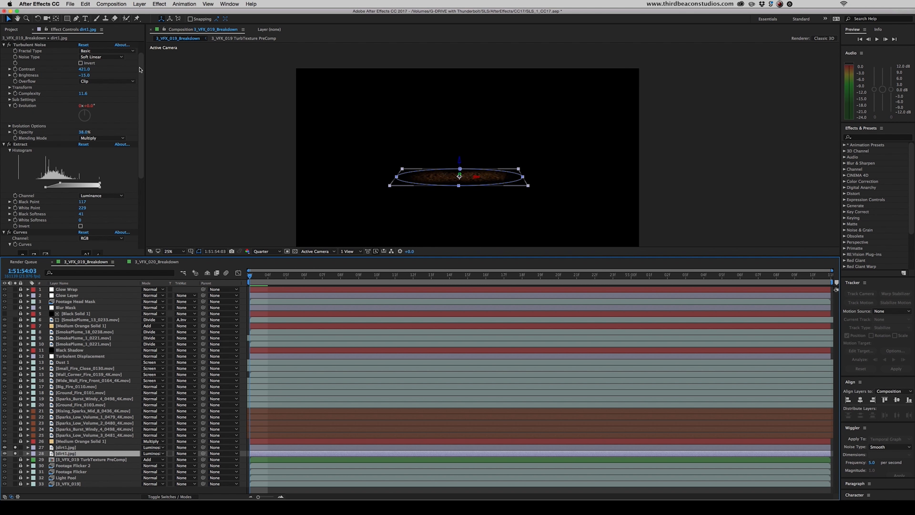
key("space")
left_click_drag(692, 296, 268, 331)
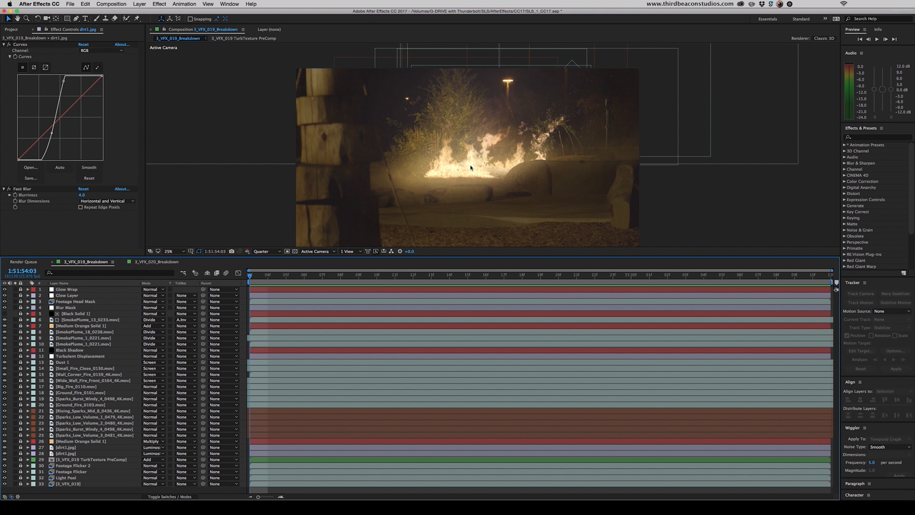
Solo the 3_VFX_019 footage with the dirt1.jpg layers, restore the composite, and toggle the dirt layers' visibility to compare their contribution
left_click(15, 484)
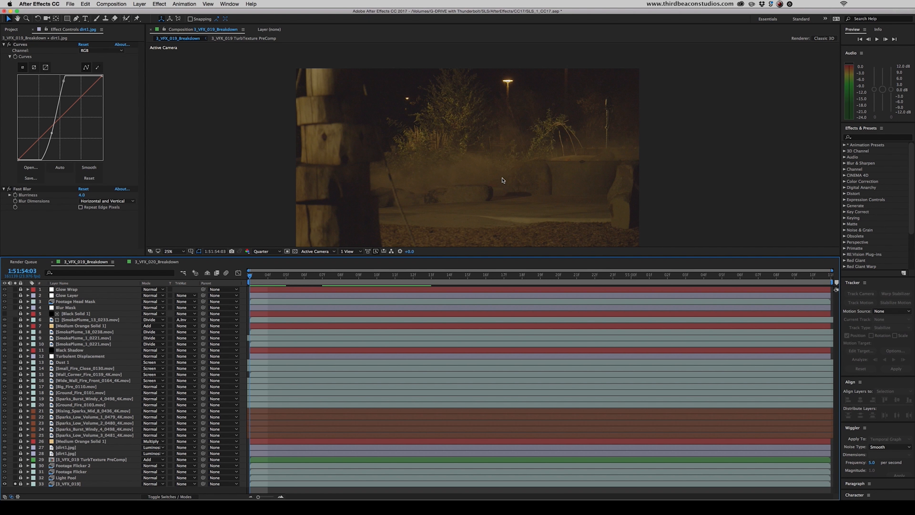
left_click(14, 448)
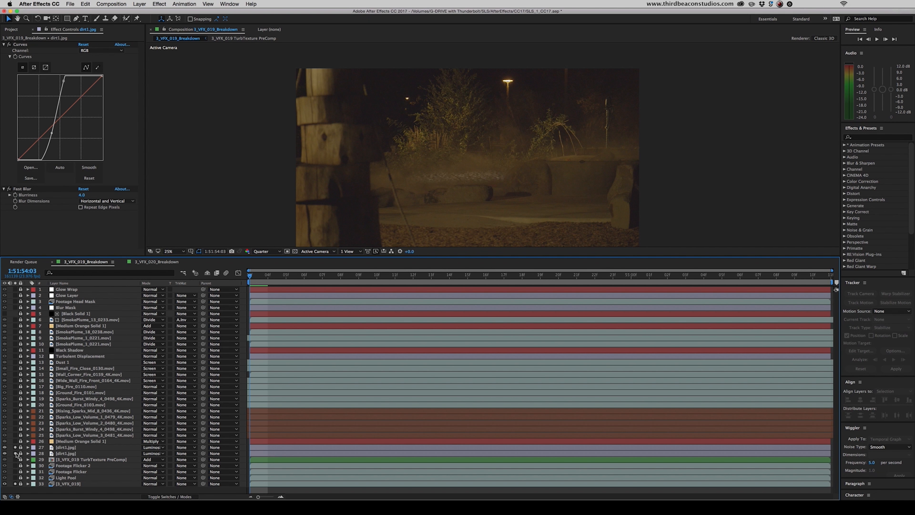
left_click(14, 448)
left_click(15, 483)
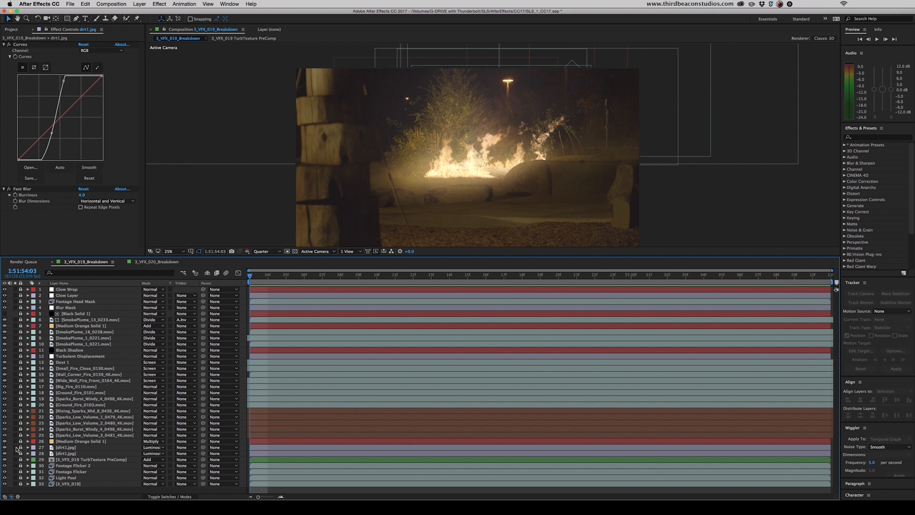
left_click_drag(5, 447, 4, 453)
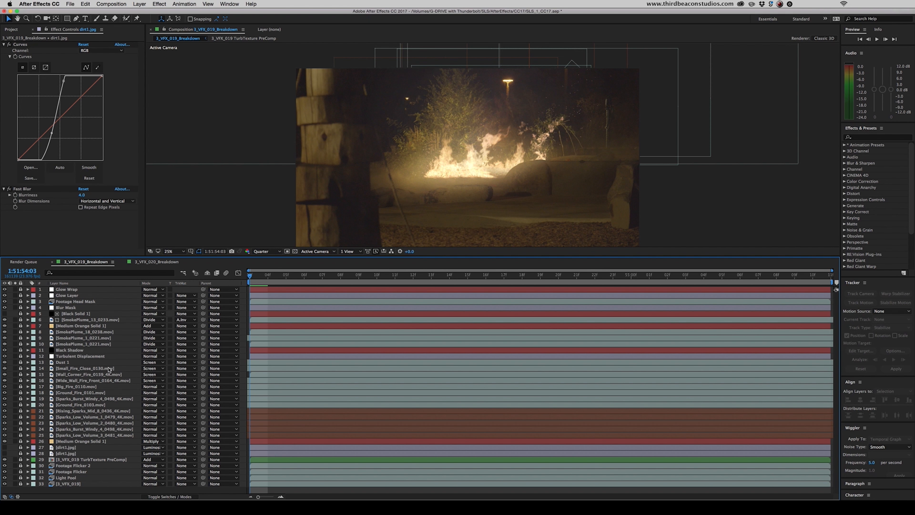
left_click_drag(5, 447, 5, 454)
Select 3_VFX_019 TurbTexture PreComp and solo it to examine its noise texture together with the dirt layers
left_click(53, 460)
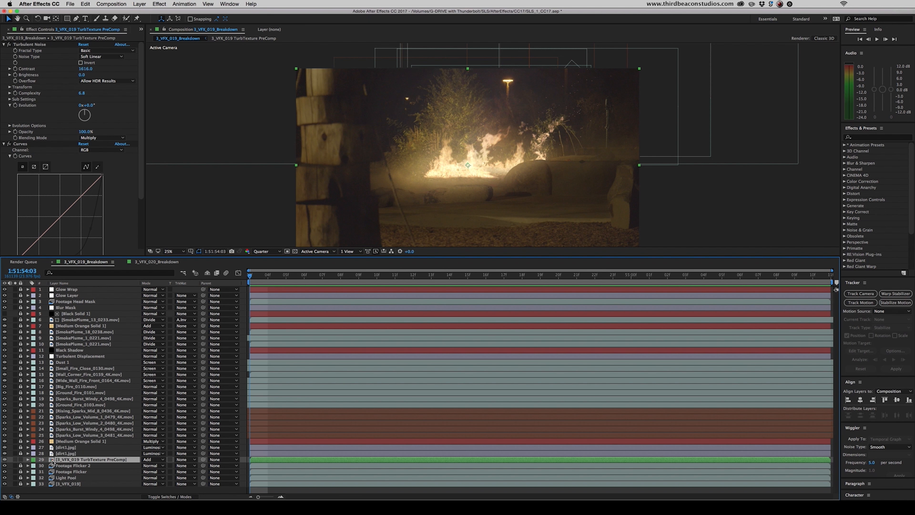
left_click(15, 459)
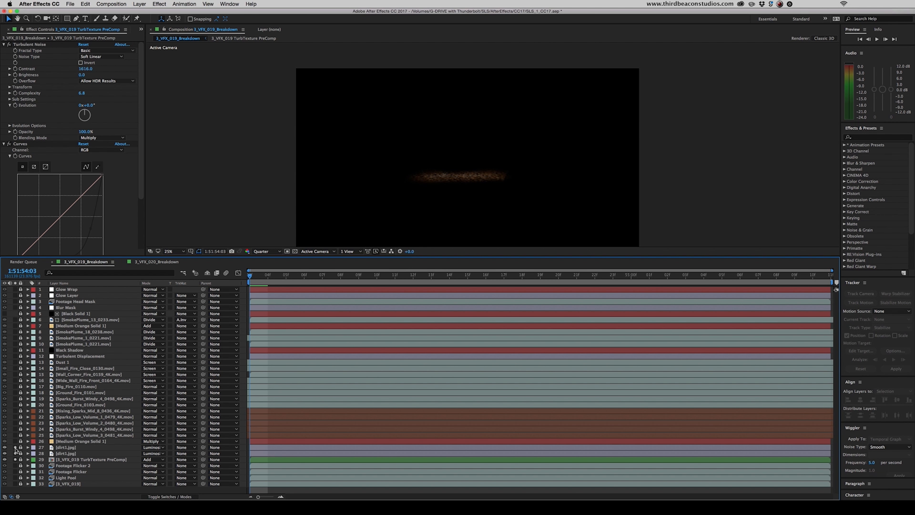
left_click(15, 460)
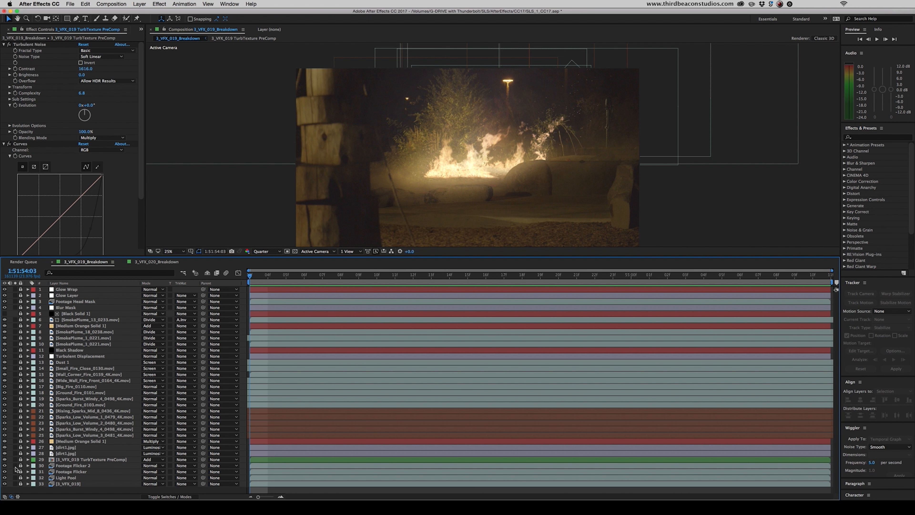
Solo Footage Flicker and Footage Flicker 2, examine their Curves and Opacity expression, and preview the flickering light
left_click_drag(15, 466, 15, 472)
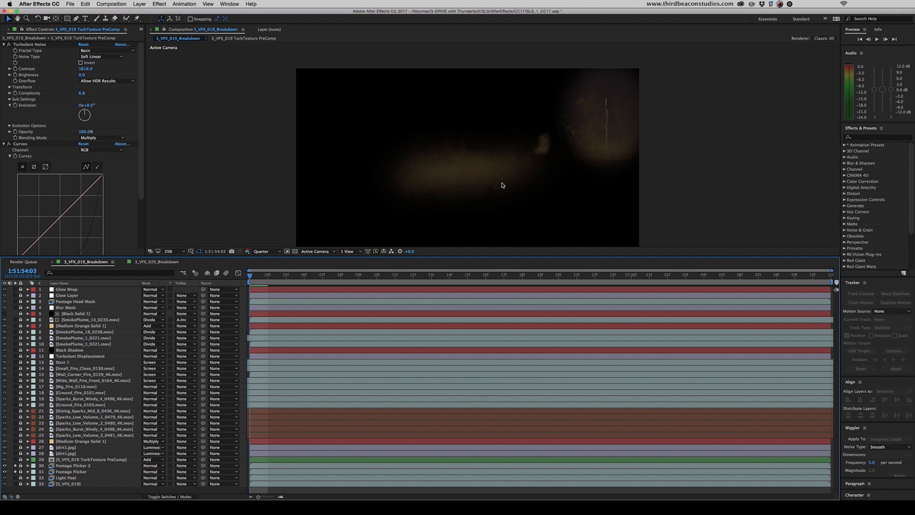
left_click(260, 181)
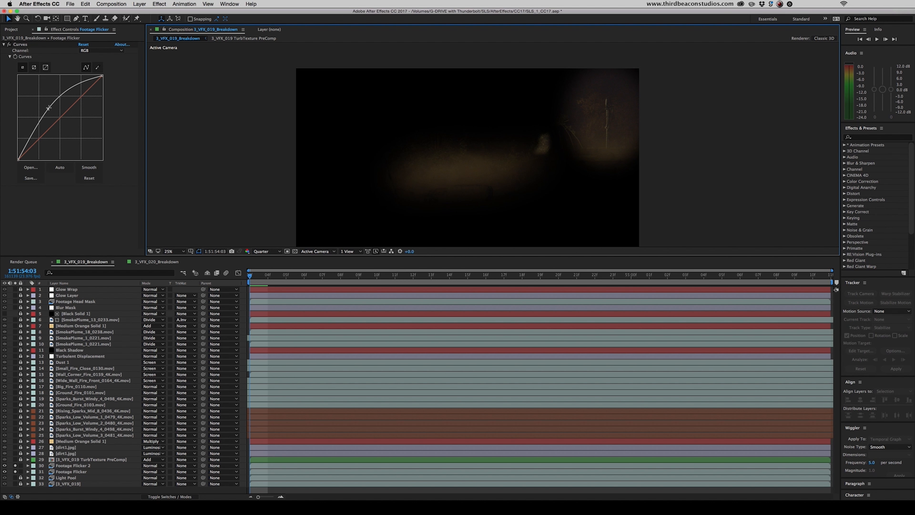
left_click(28, 466)
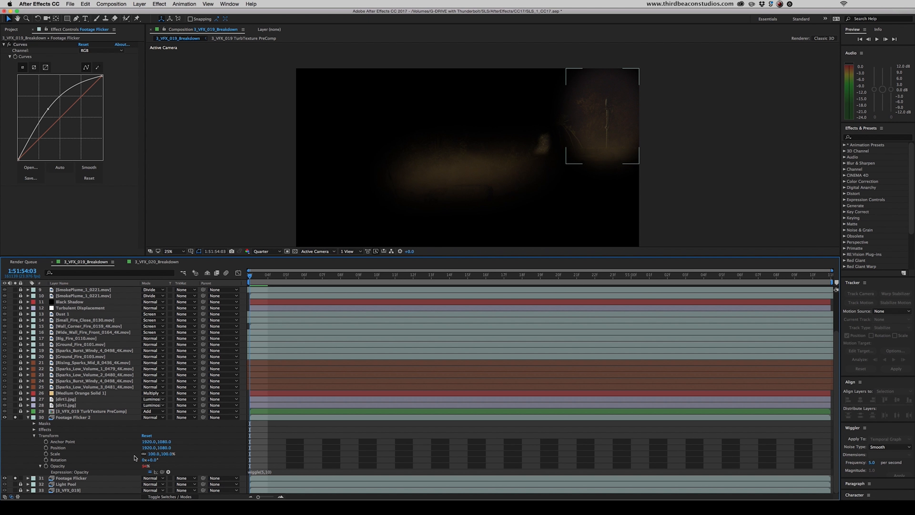
left_click(491, 230)
key("space")
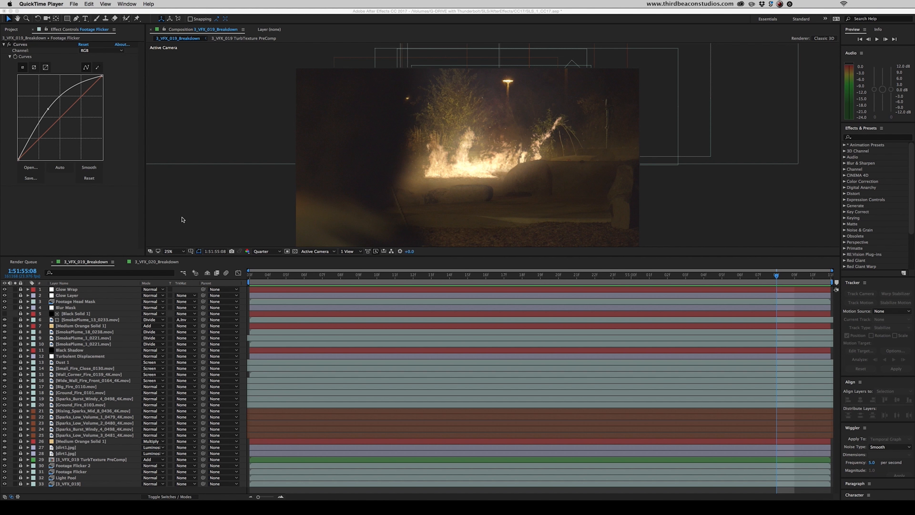
Close the 3_VFX_019_Breakdown timeline and preview the 3_VFX_020_Breakdown composition
left_click(53, 264)
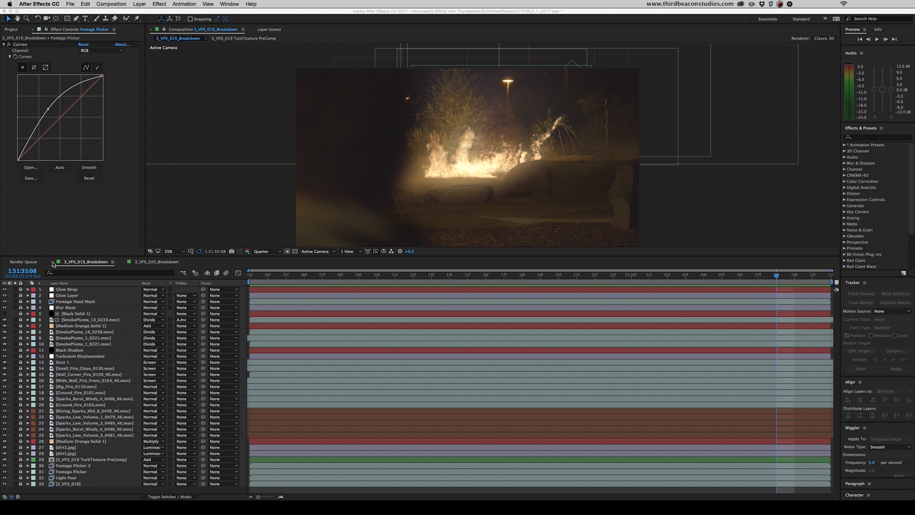
left_click(52, 262)
key("space")
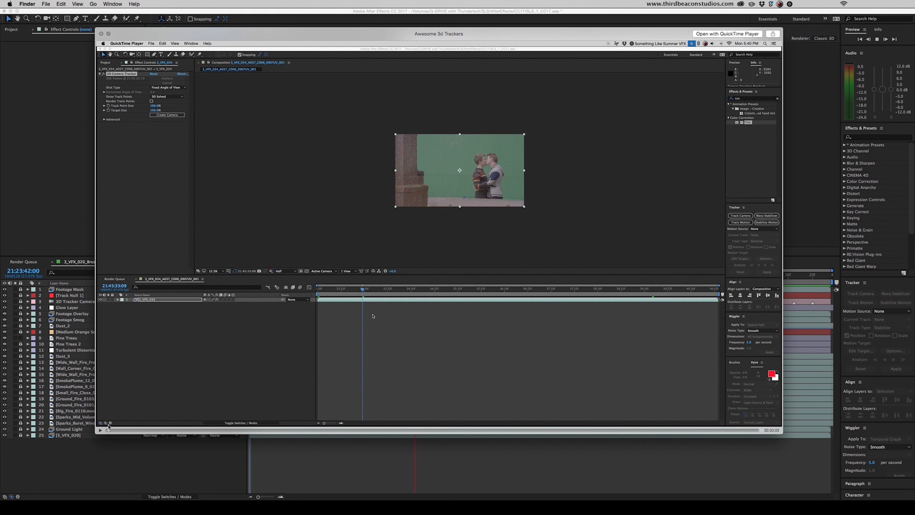
Play the Awesome 3d Trackers clip in Finder's preview, pause it, and return to the 3_VFX_020_Breakdown composition in After Effects
left_click(108, 426)
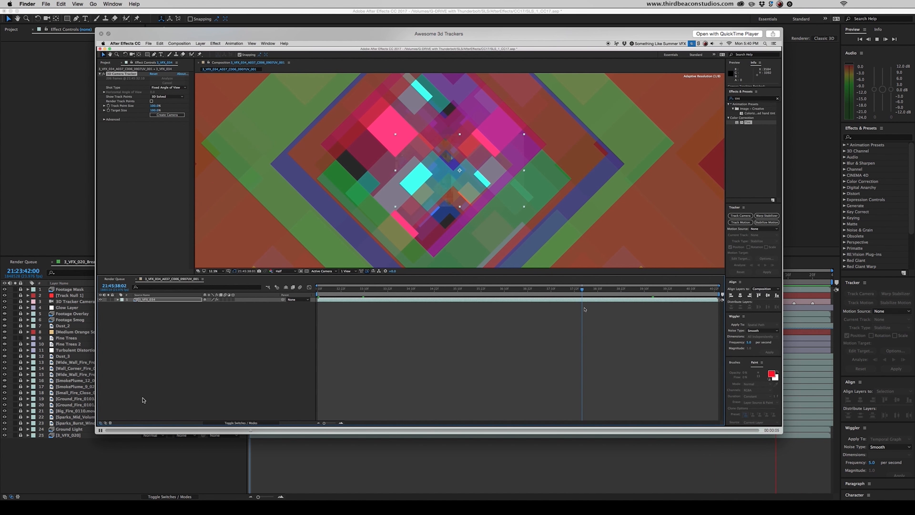
key("space")
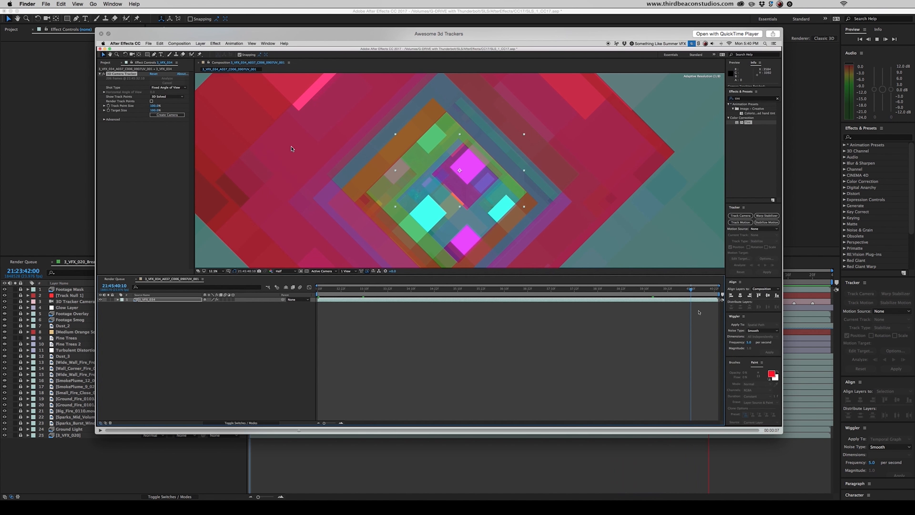
left_click(59, 291)
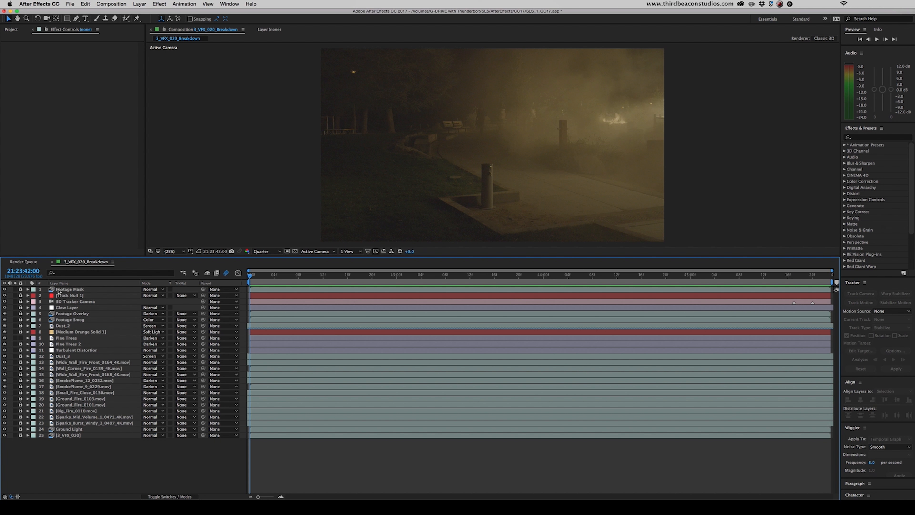
Select the Footage Mask layer and scrub through the last part of the shot to examine the mask around the running figure
left_click(53, 292)
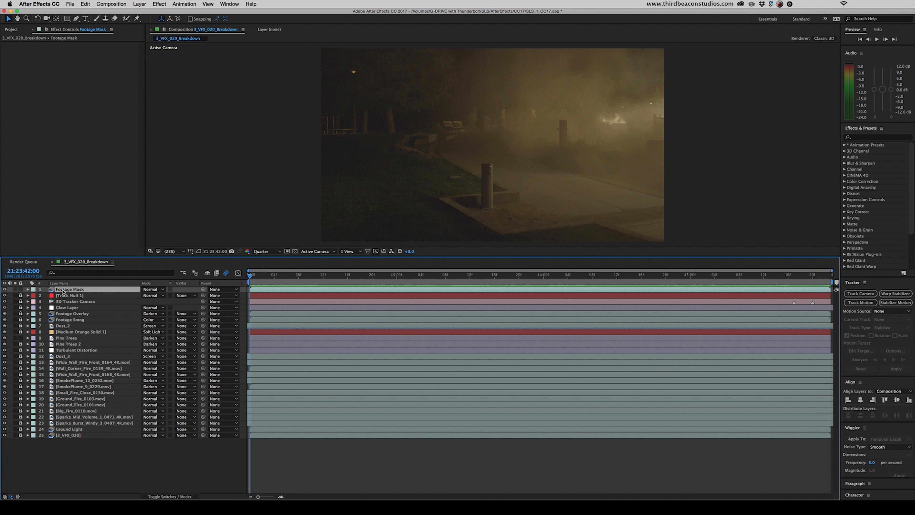
left_click_drag(609, 276, 744, 289)
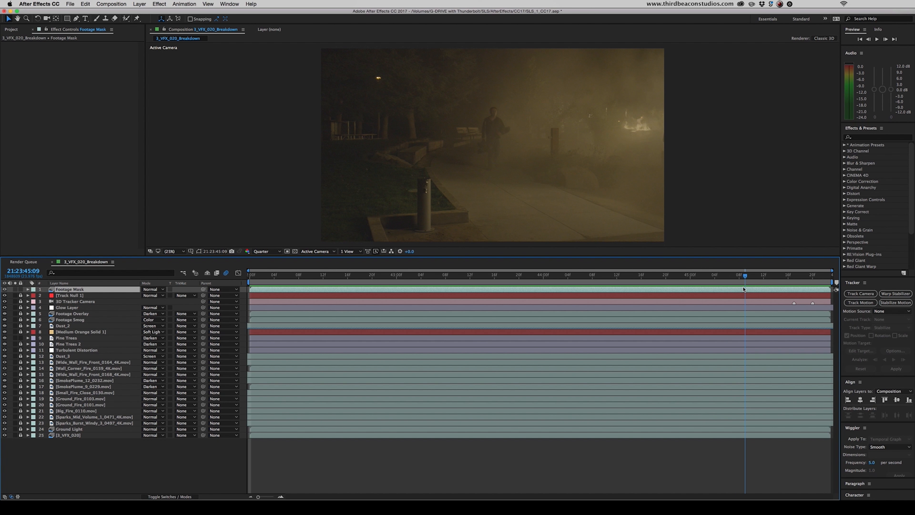
key("space")
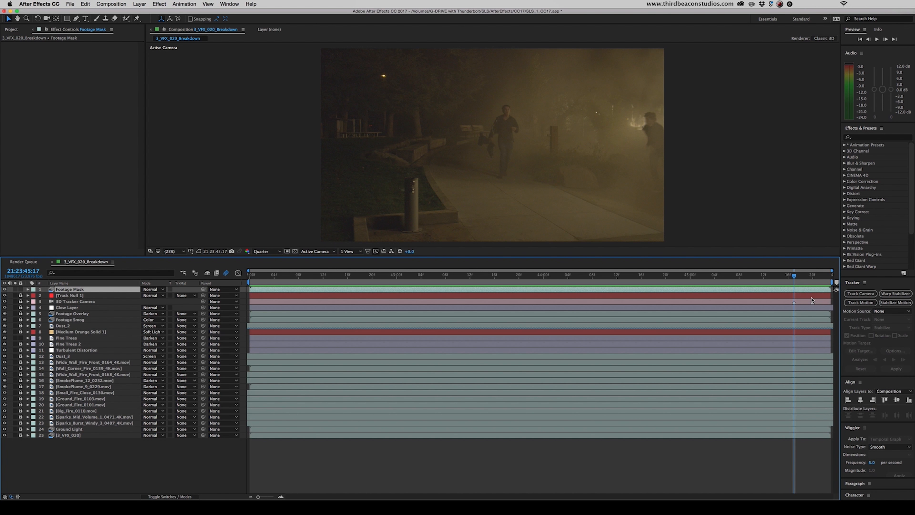
left_click(752, 277)
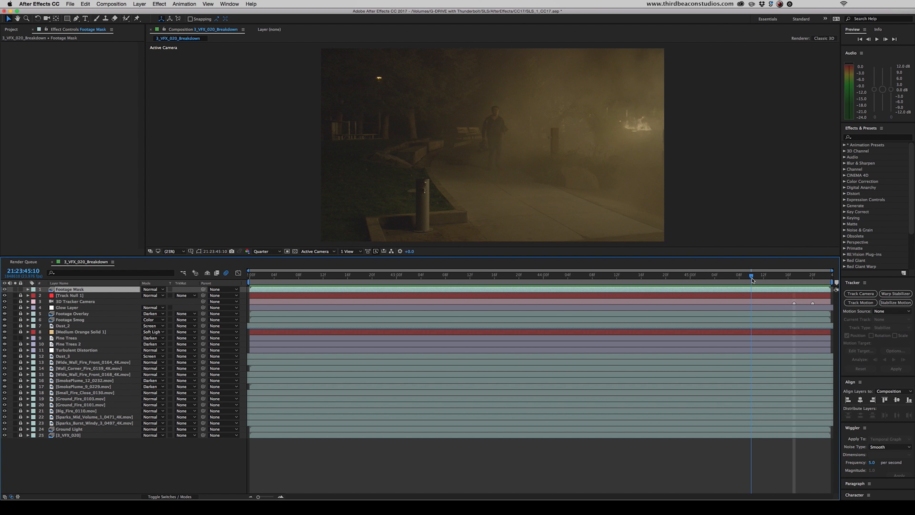
left_click_drag(753, 281, 790, 283)
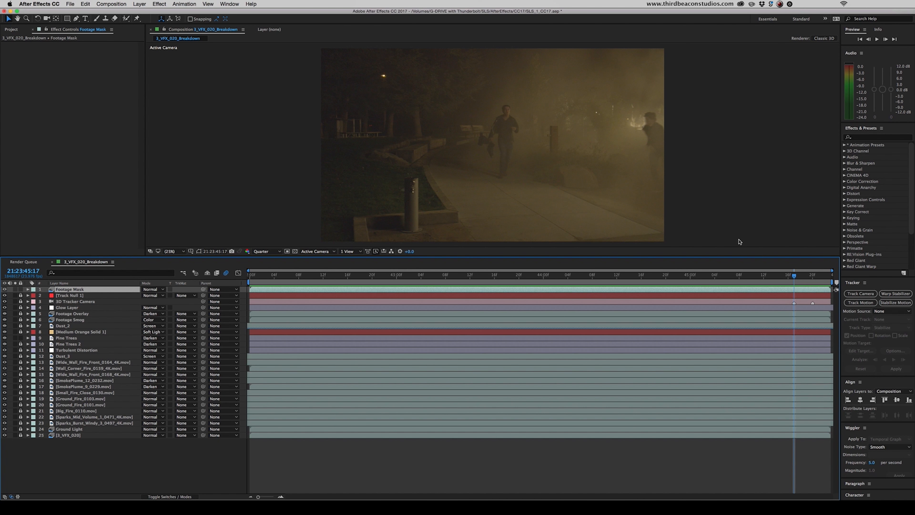
key("space")
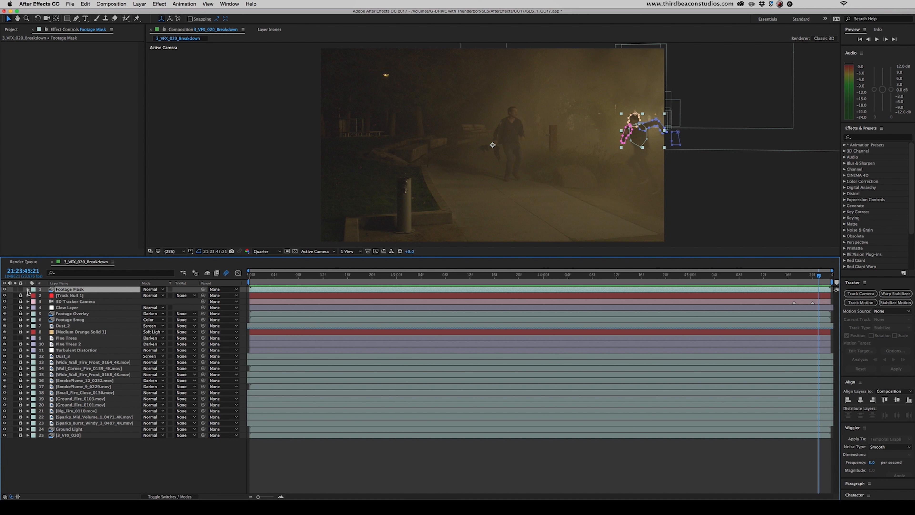
Select Track Null 1 and scrub through the shot, including the soloed 3_VFX_020 footage with its 3D Camera Tracker, to examine the tracking
left_click(28, 294)
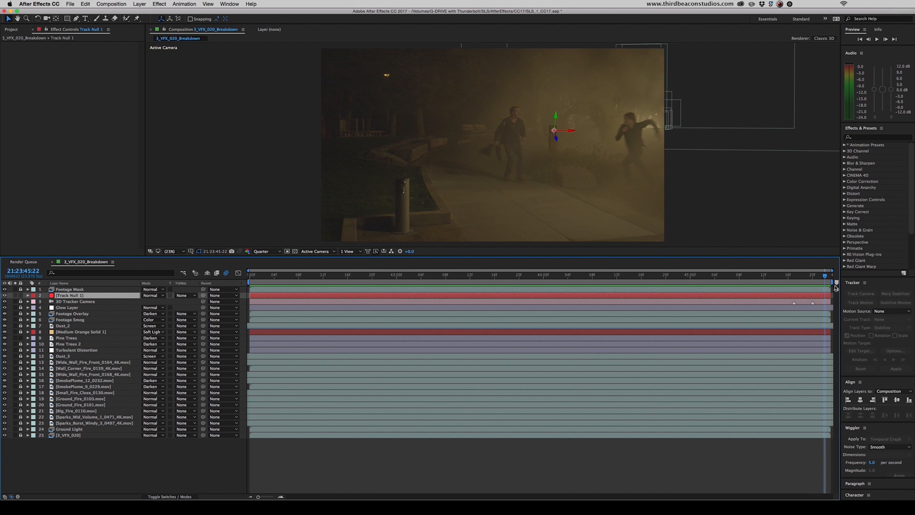
left_click_drag(783, 291, 221, 276)
left_click(279, 276)
left_click_drag(285, 279, 592, 289)
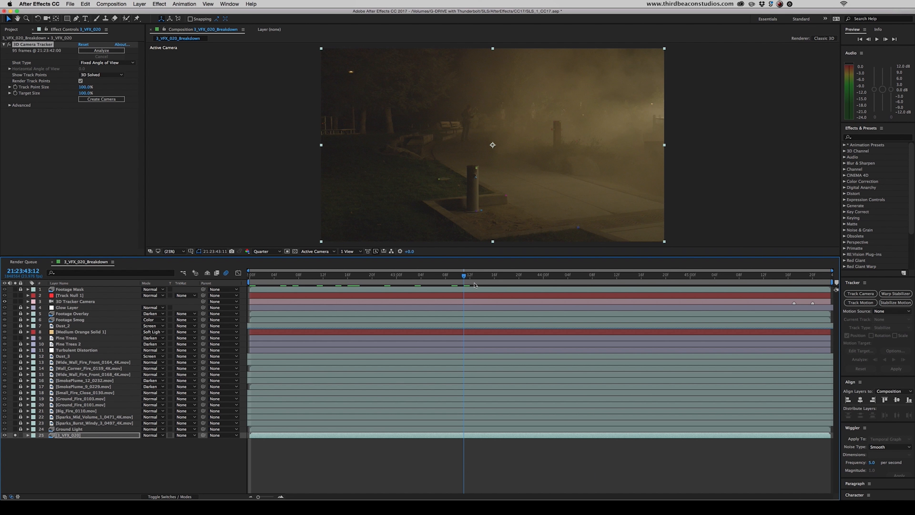
Scrub through the soloed 3_VFX_020 footage, and select the 3D Tracker Camera layer and lock it
left_click_drag(471, 286, 612, 288)
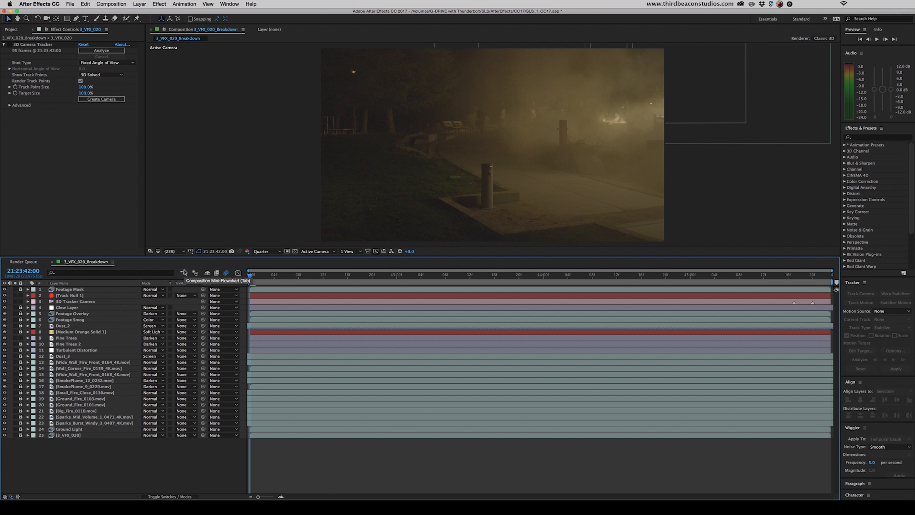
left_click(70, 303)
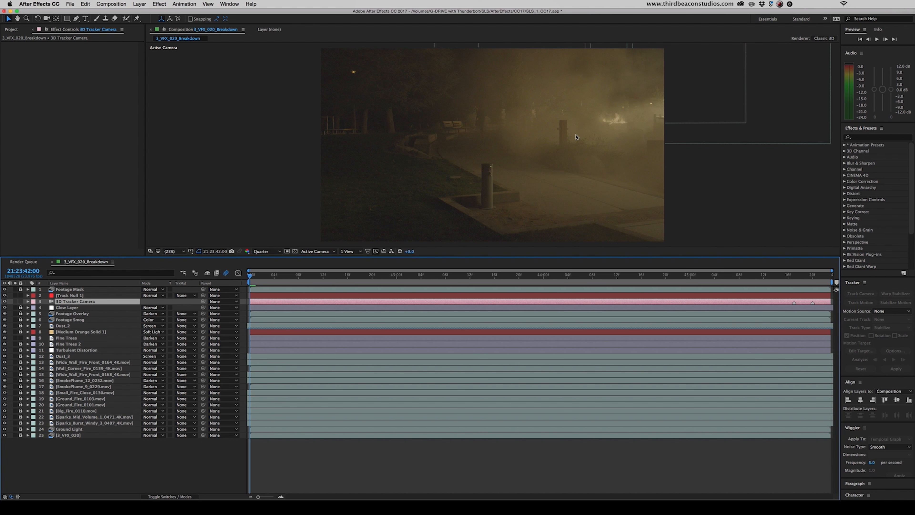
key("super+l")
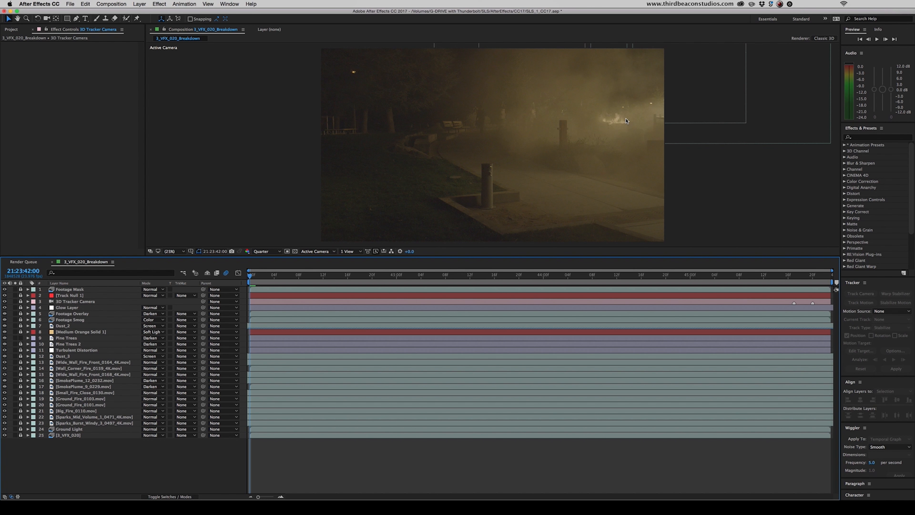
Unlock and select the Glow Layer to examine its Glow effect and the mask around the fire at the first frame
left_click(21, 307)
left_click(20, 337)
left_click(67, 307)
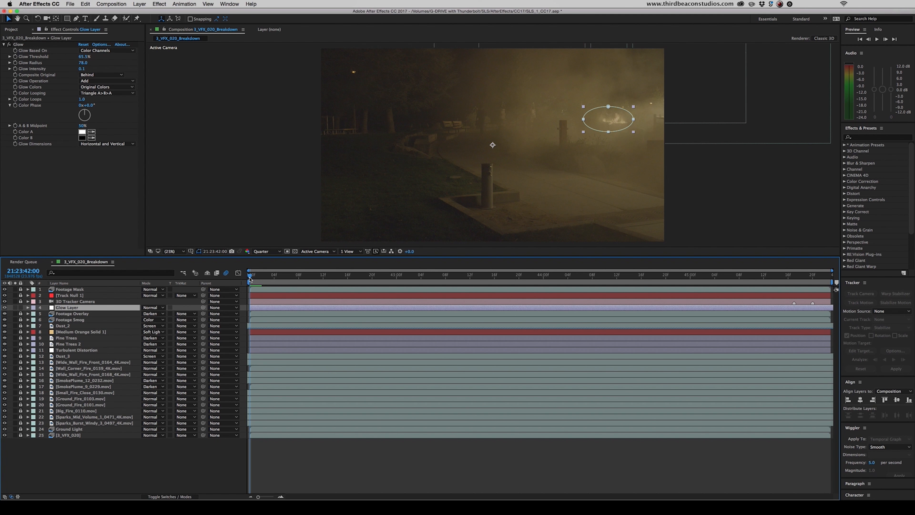
mouse_move(251, 279)
left_mouse_down()
mouse_move(811, 286)
mouse_move(238, 277)
left_mouse_up()
Solo the Footage Overlay layer to examine its masked area, Darken mode and opacity, and unsolo it
left_click(72, 319)
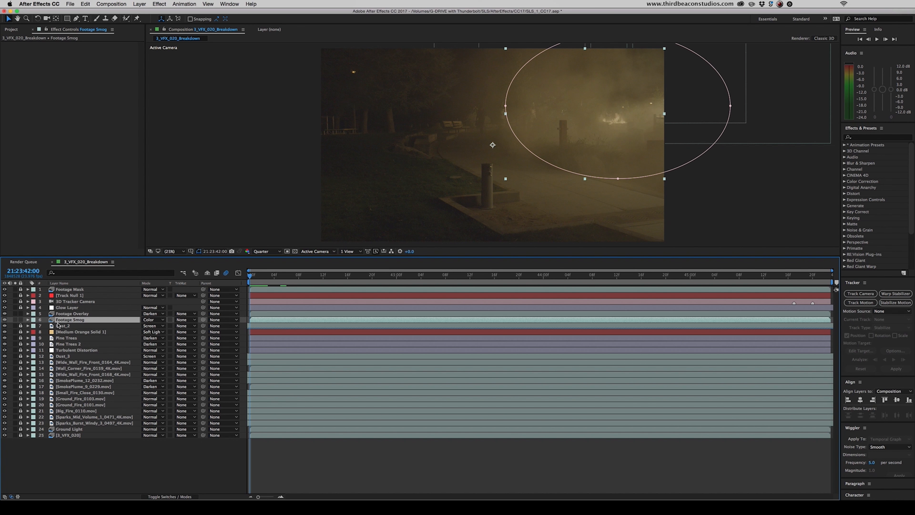
left_click(69, 314)
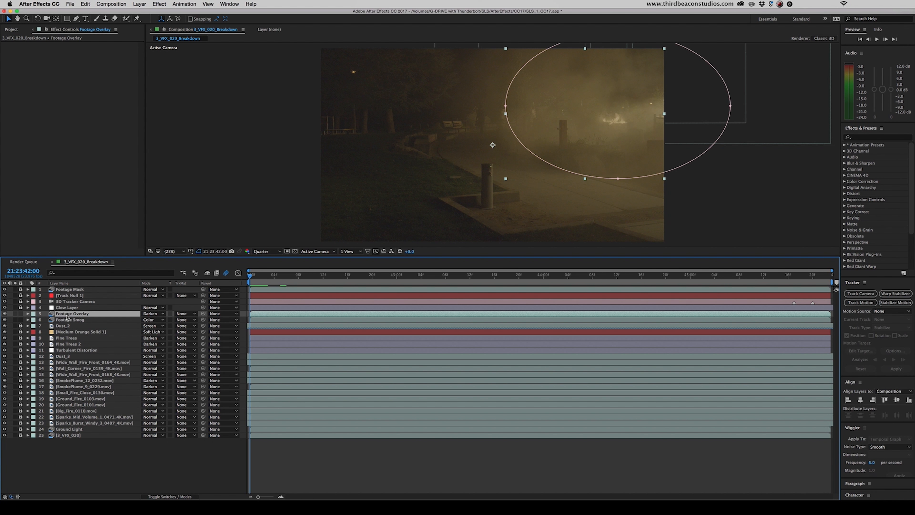
left_click(15, 314)
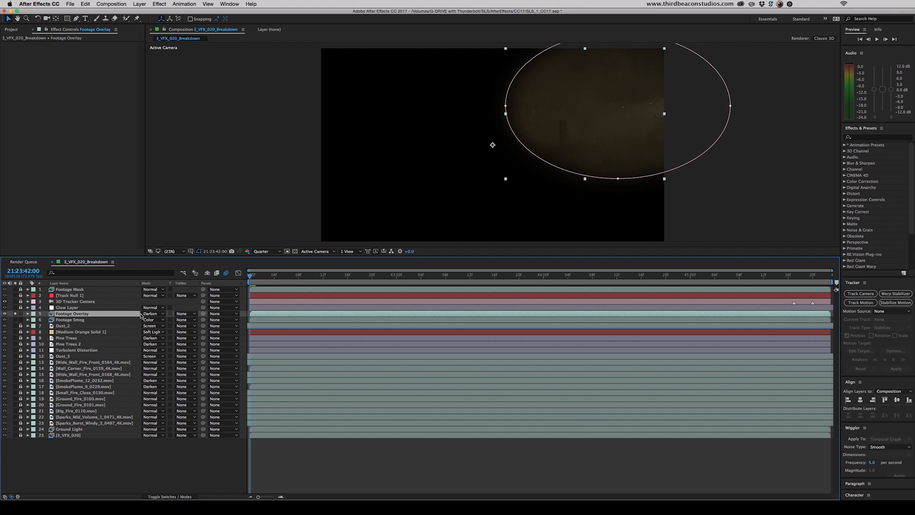
key("t")
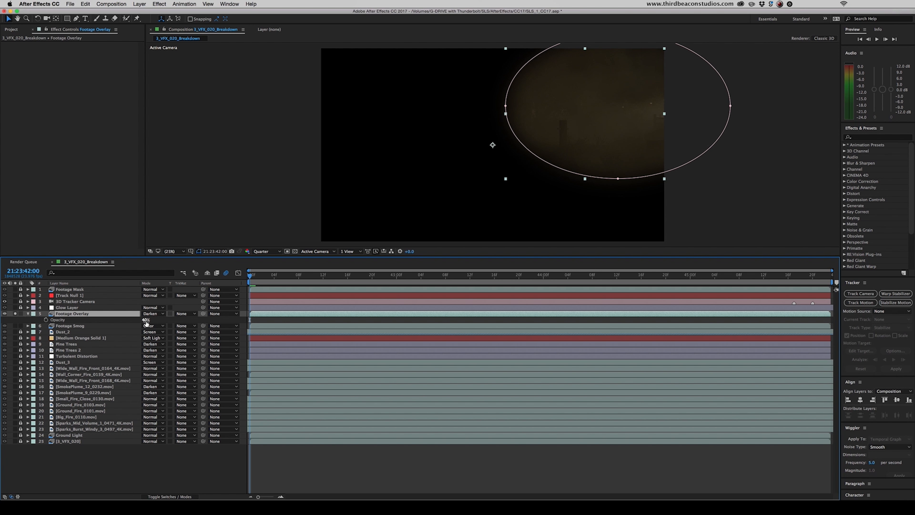
left_click(28, 313)
left_click(15, 313)
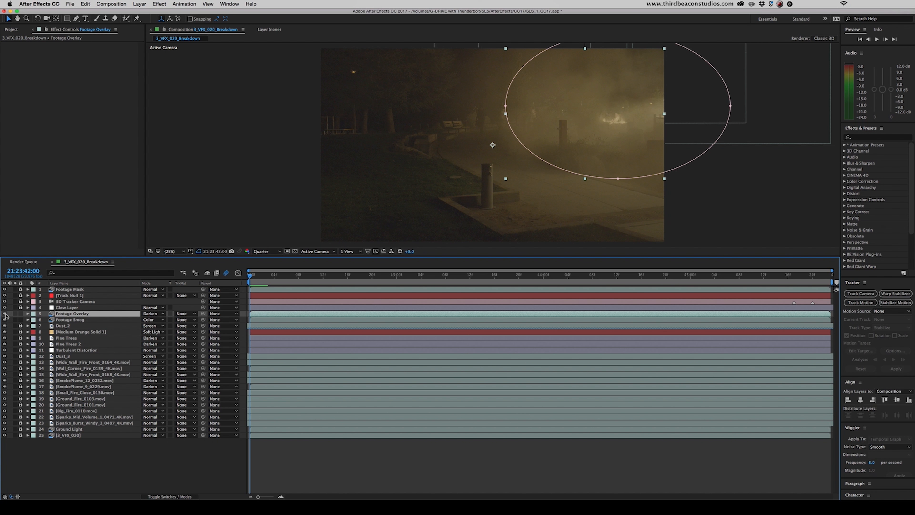
Hide Footage Overlay and solo the Footage Smog layer to examine its Color blending mode and opacity
left_click(5, 315)
left_click(15, 319)
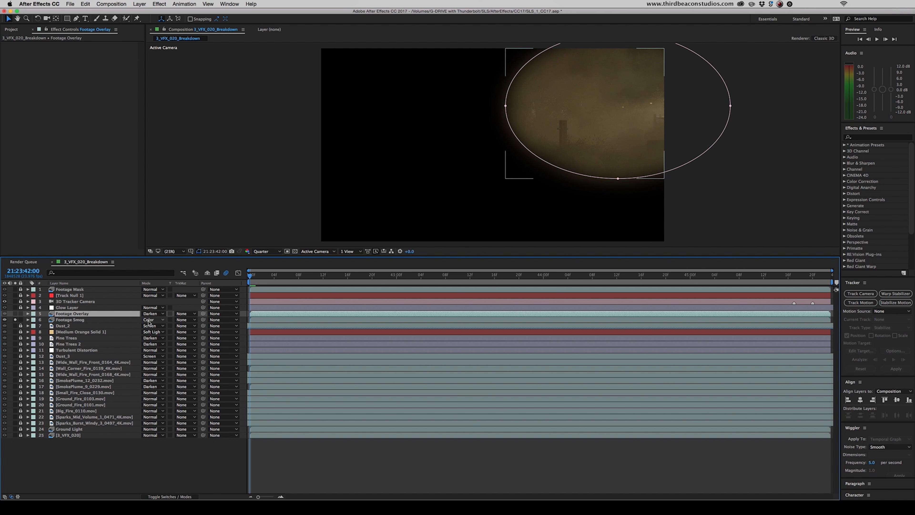
left_click(84, 321)
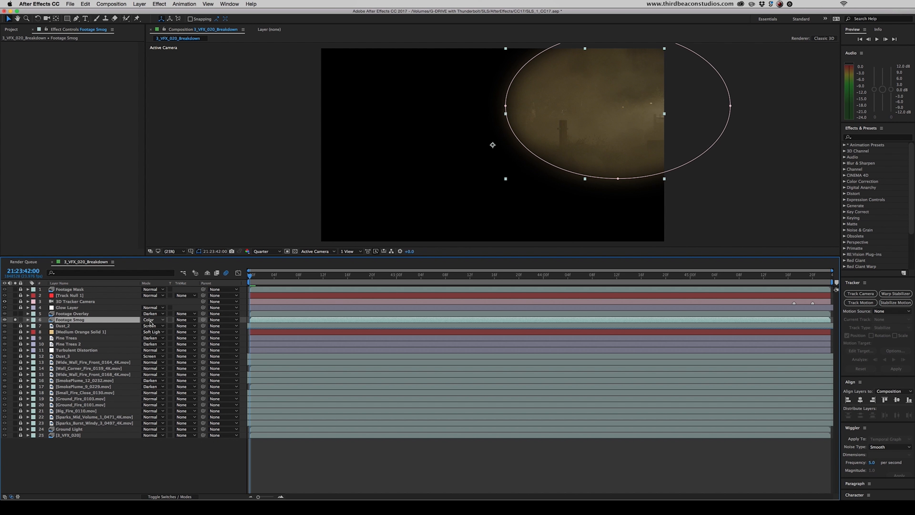
key("t")
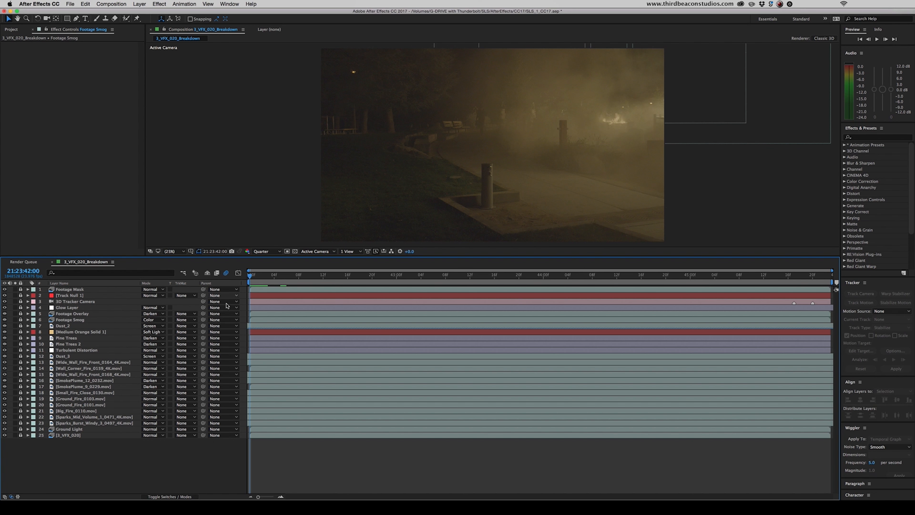
Hide the Footage Overlay and Footage Smog layers, preview the shot without them, and return to the first frame
left_click_drag(4, 313, 5, 320)
key("space")
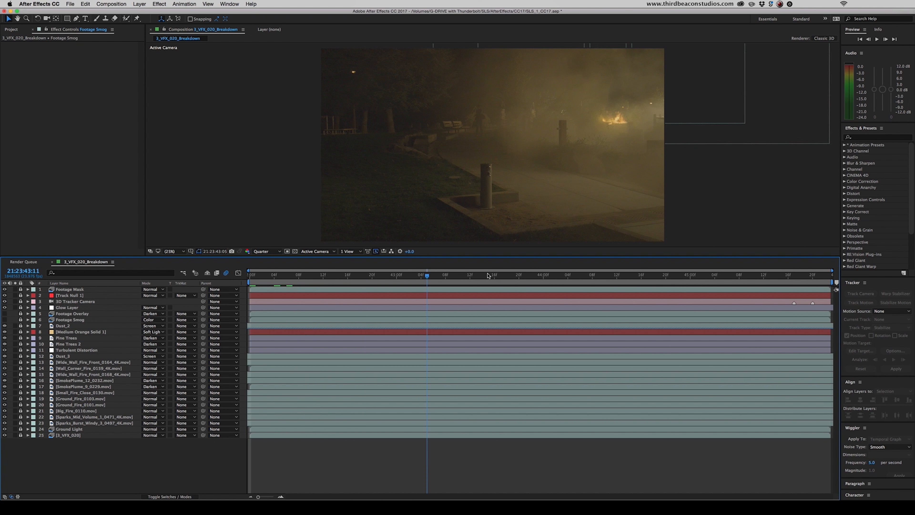
left_click(705, 271)
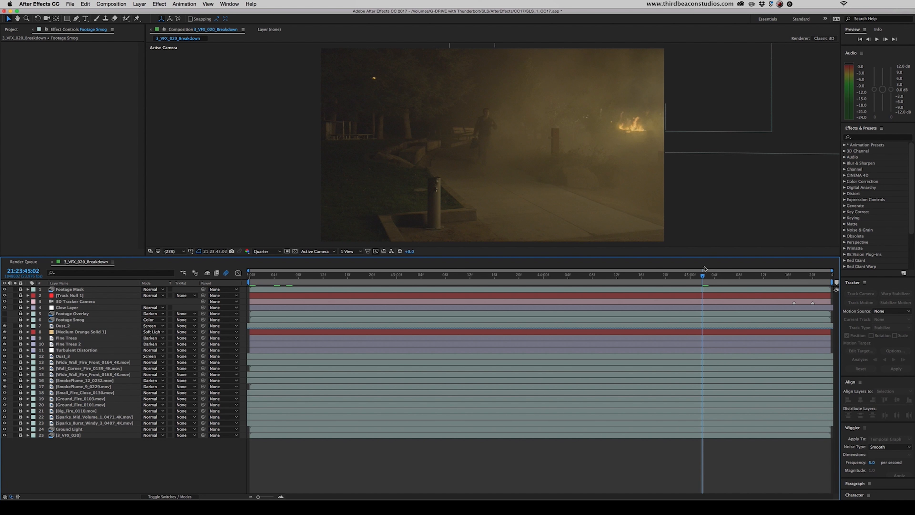
key("Home")
Select the Dust_2 layer to examine its Gaussian Blur effect and placement over the fire, and lock it again
left_click(59, 326)
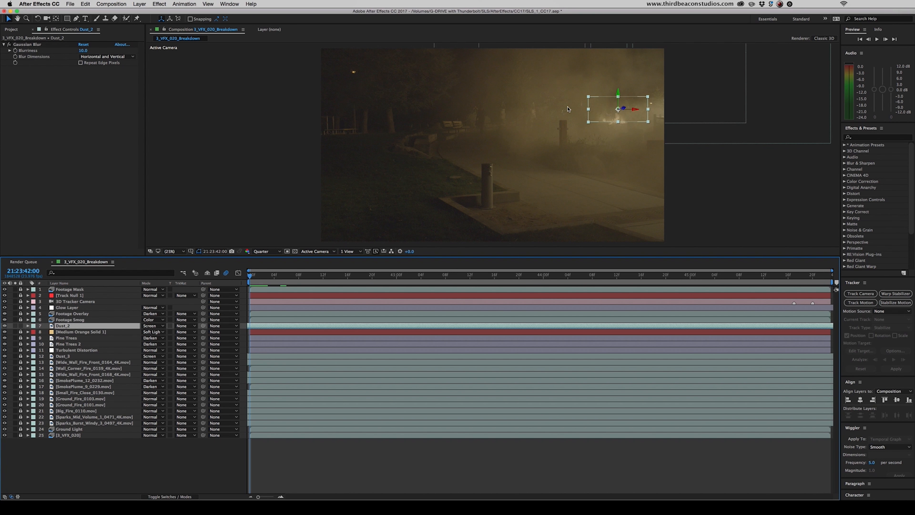
left_click(20, 326)
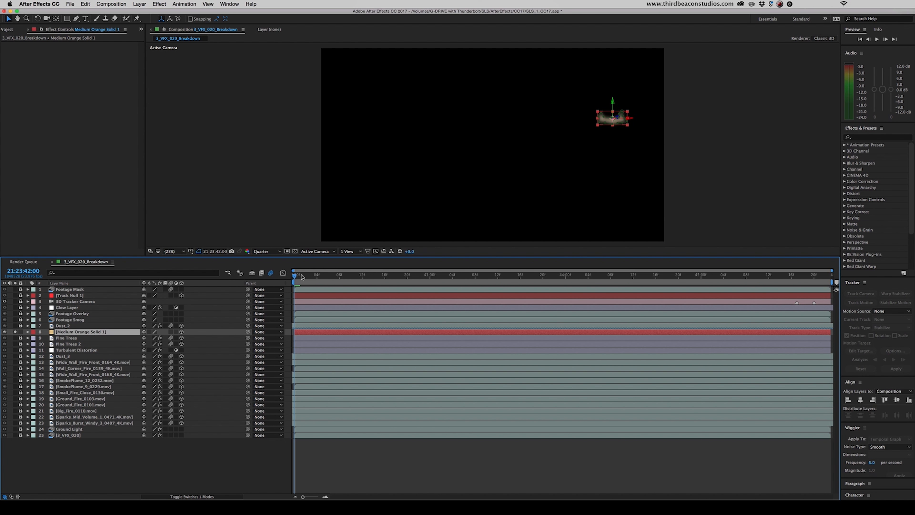
Scrub through the soloed Medium Orange Solid 1 layer and toggle its visibility in the full composite to compare its contribution
left_click_drag(295, 277, 667, 285)
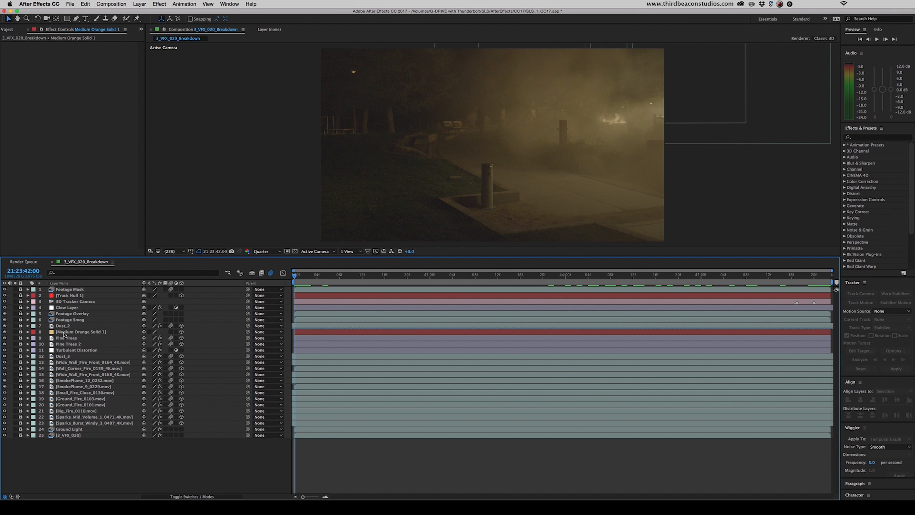
left_click(5, 332)
left_click(4, 331)
left_click(4, 332)
left_click(4, 332)
Select the Pine Trees and Pine Trees 2 layers alternately to compare their placement, and display the layers' blending modes
left_click(66, 338)
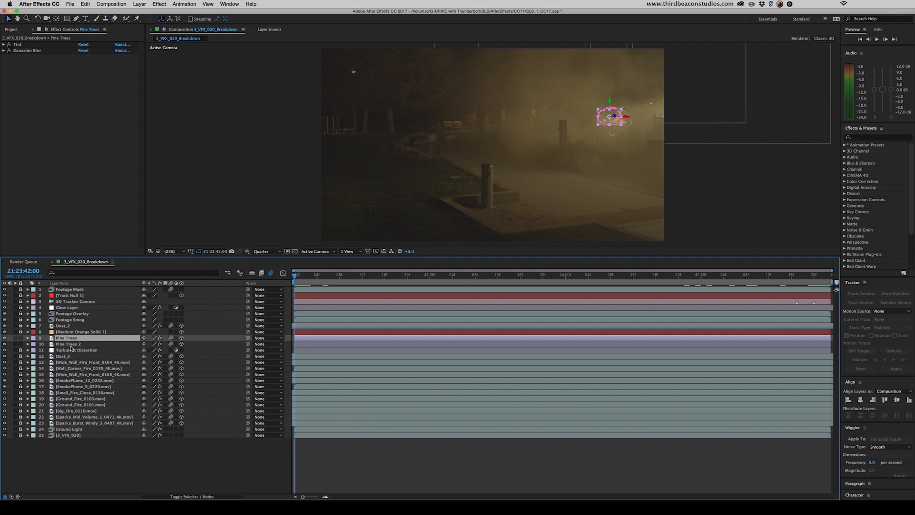
left_click(71, 345)
left_click(71, 339)
left_click(70, 344)
left_click(70, 339)
key("F4")
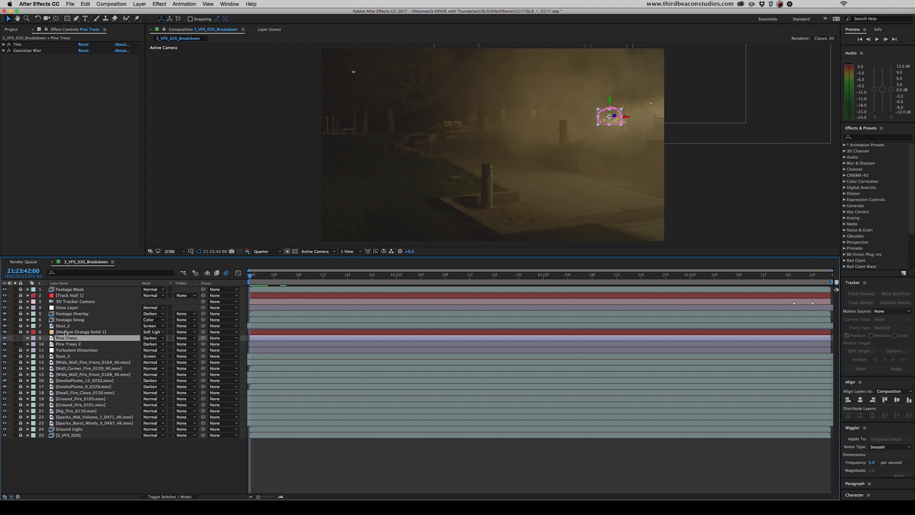
Preview and scrub through the shot with the pine trees, return to the first frame, and expand the Pine Trees layer's Tint effect
key("space")
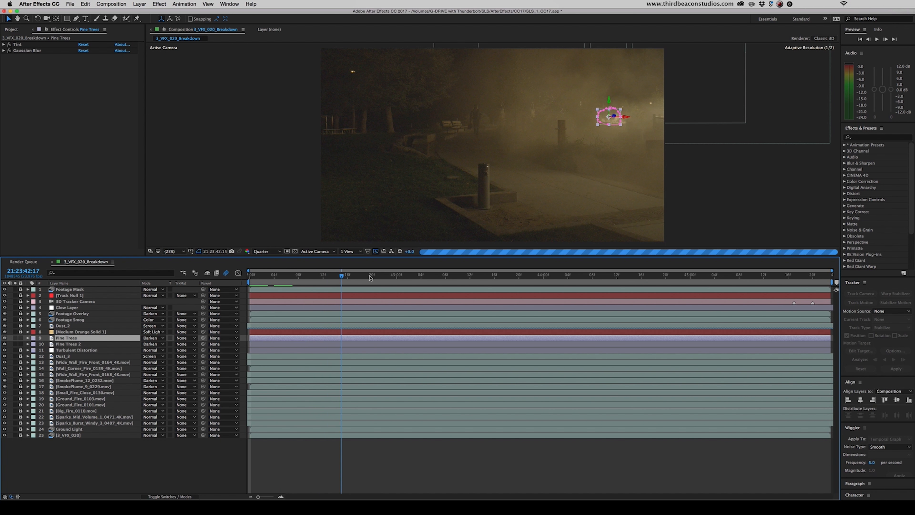
left_click_drag(453, 275, 649, 277)
key("Home")
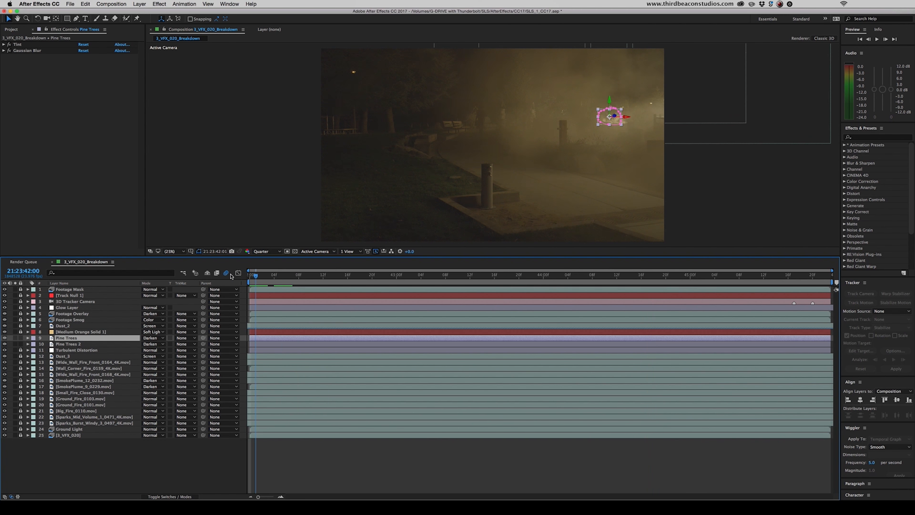
left_click(774, 188)
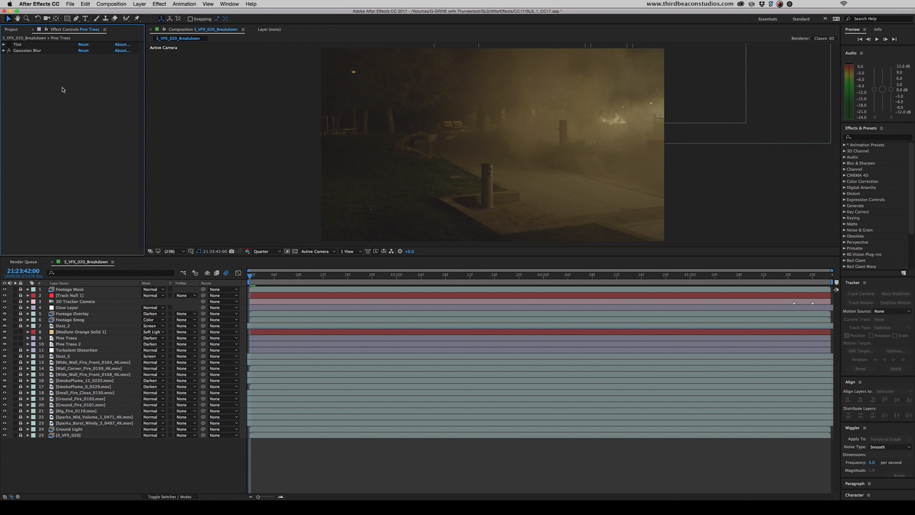
left_click(4, 44)
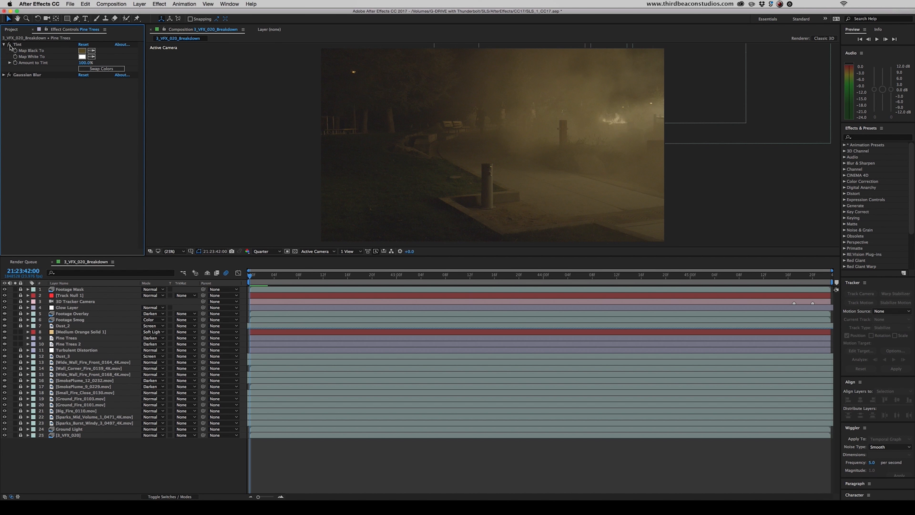
Select the Turbulent Distortion layer to examine its Turbulent Displace and Gaussian Blur settings and circular mask, and deselect it
left_click(72, 350)
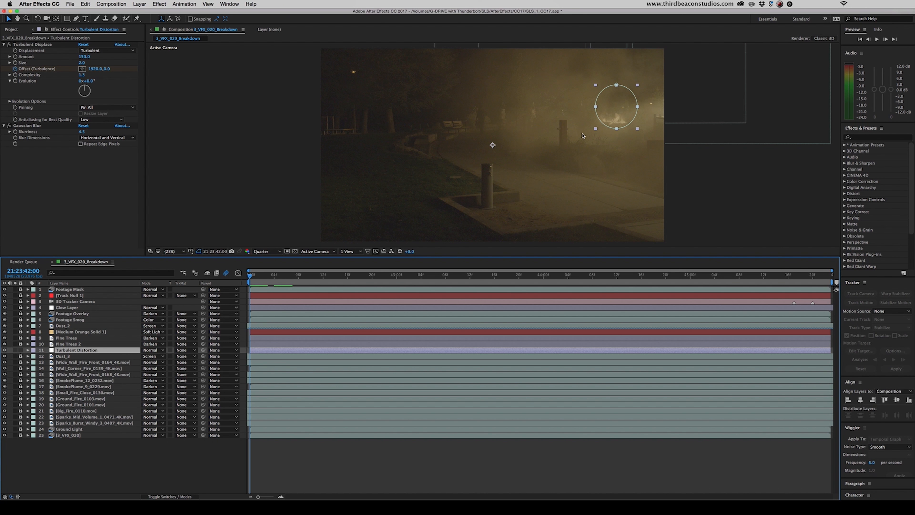
left_click(641, 170)
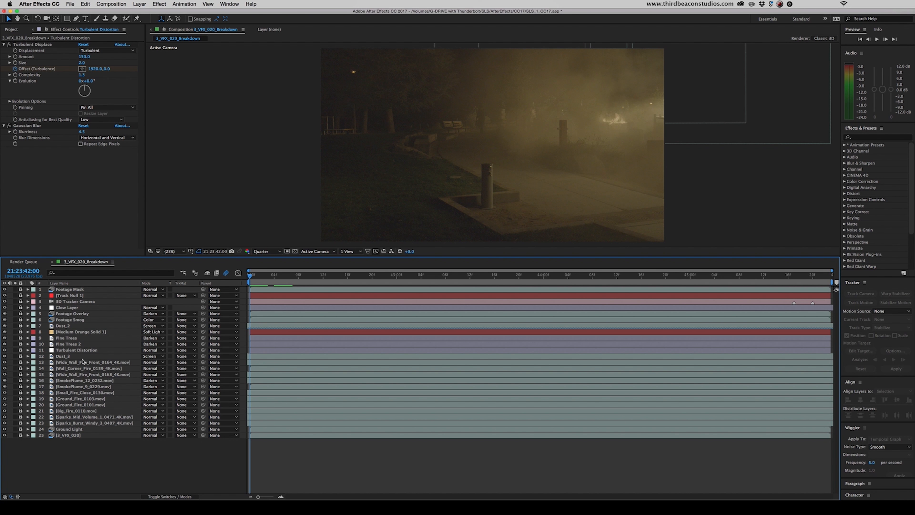
Solo and preview the three wall fire layers, and examine the effects on Wide_Wall_Fire_Front_0168_4K.mov from color correction down to Noise
left_click(82, 374)
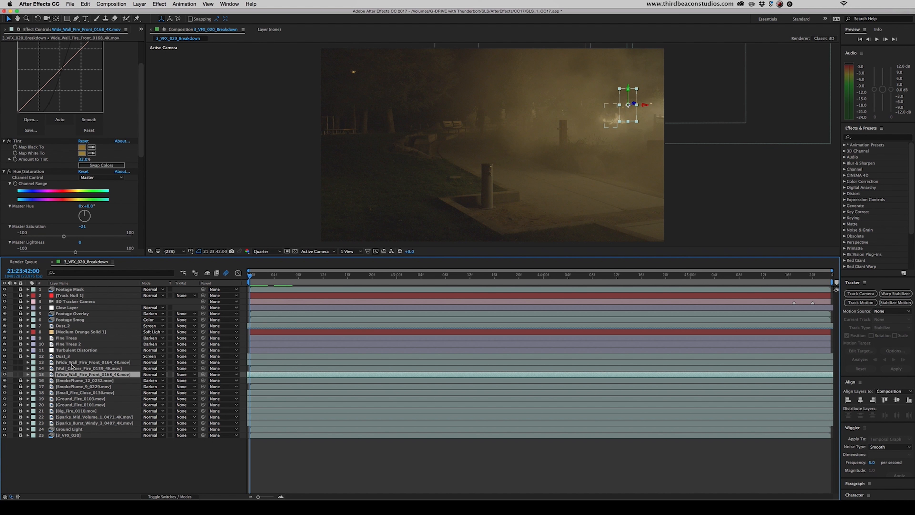
left_click_drag(15, 362, 15, 374)
key("space")
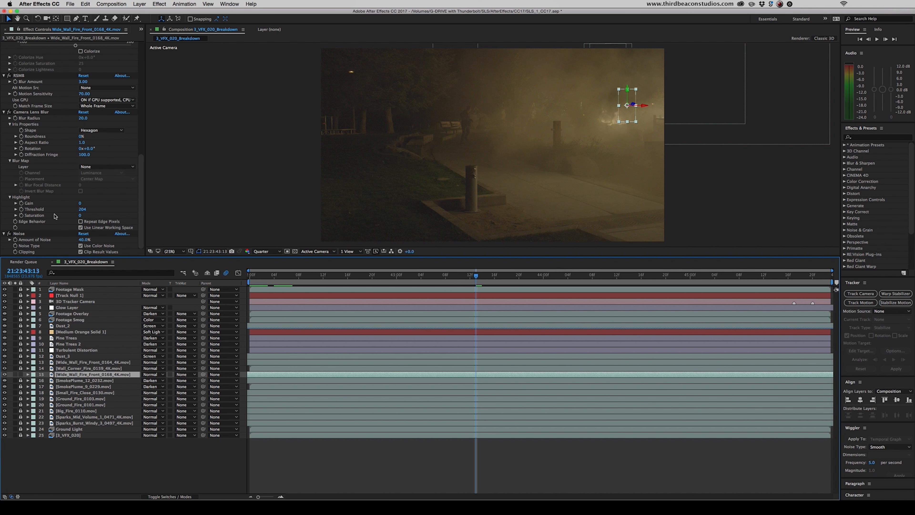
scroll(50, 202, "up", 10)
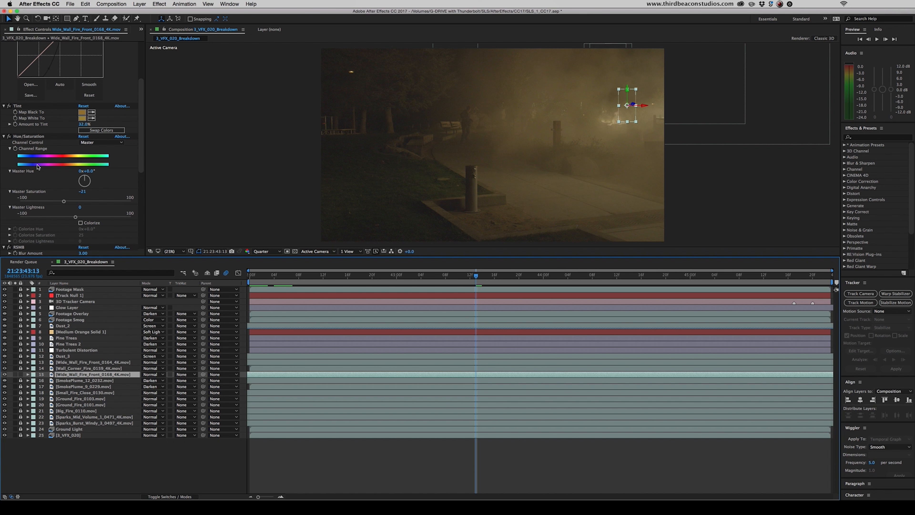
scroll(36, 169, "down", 6)
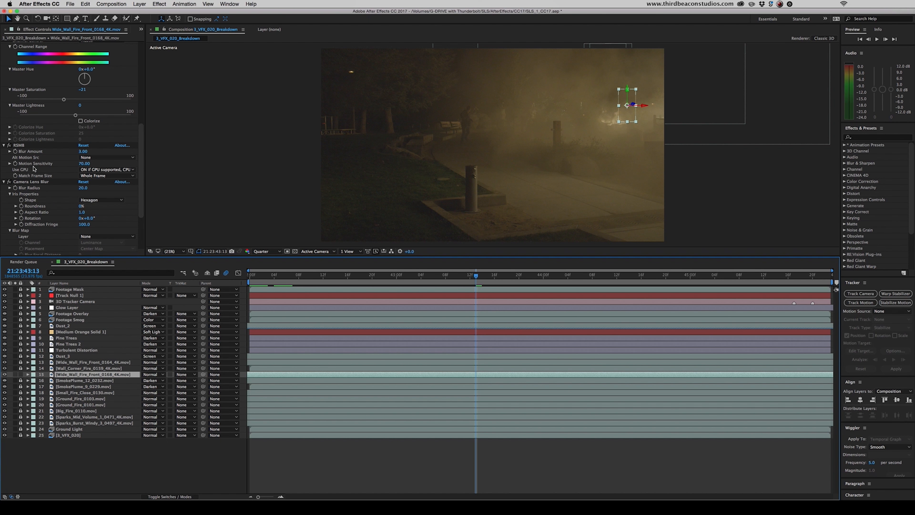
scroll(34, 168, "down", 4)
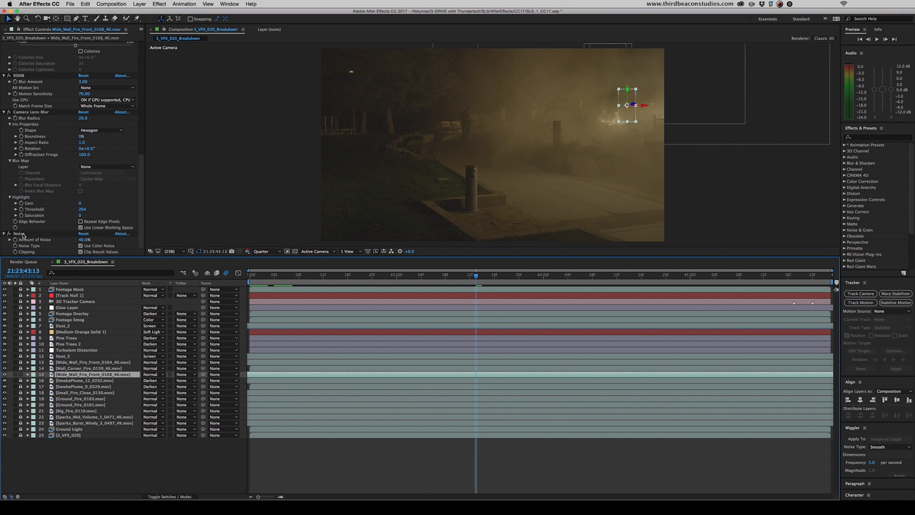
Examine the SmokePlume_12_0232.mov layer's masks and effects at earlier frames, and lock both SmokePlume layers
left_click(72, 381)
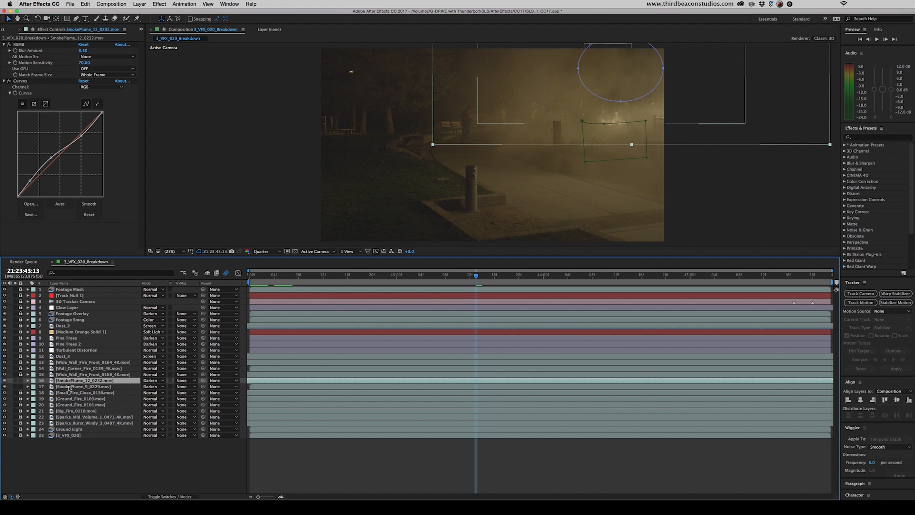
left_click_drag(476, 276, 447, 278)
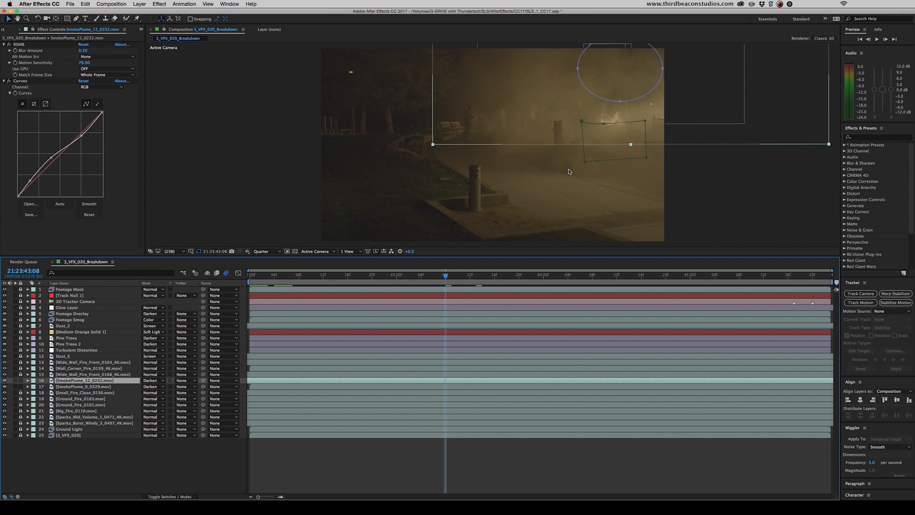
key("Page_Up")
key("Page_Up")
key("Page_Up")
key("Page_Up")
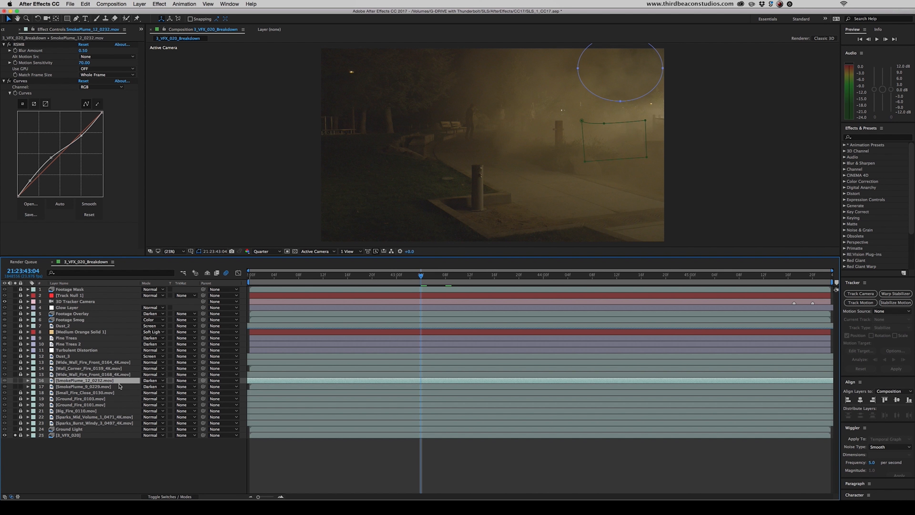
left_click(20, 381)
left_click(20, 387)
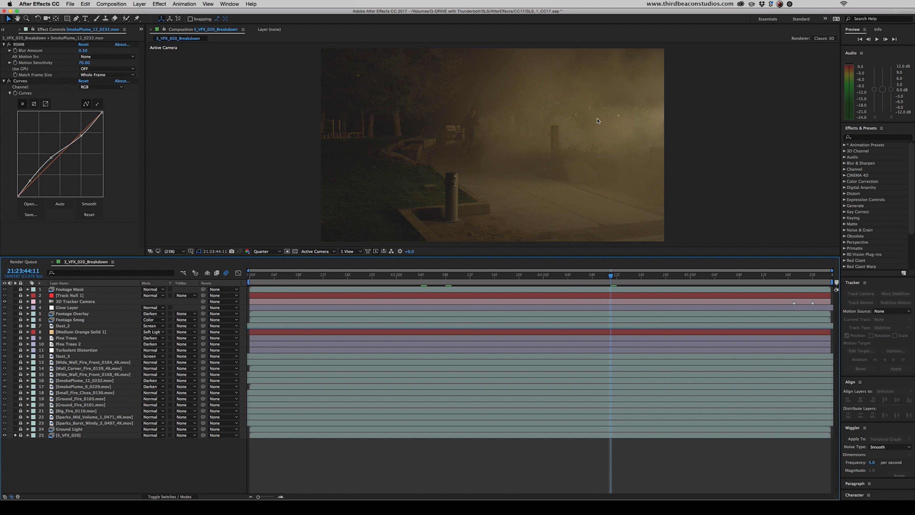
Unlock and select the Small_Fire_Close_0130.mov layer to examine its Curves, Tint and Hue/Saturation effects, and lock it again
left_click(21, 393)
left_click(55, 394)
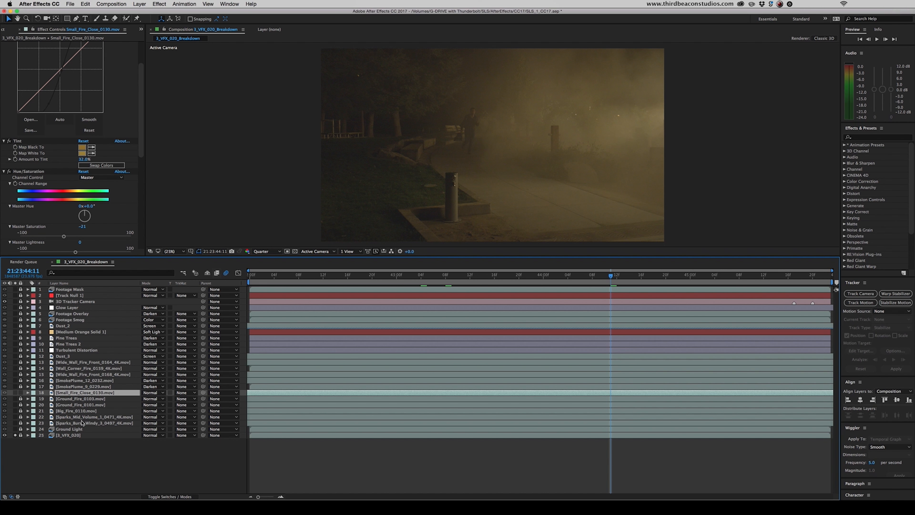
key("super+l")
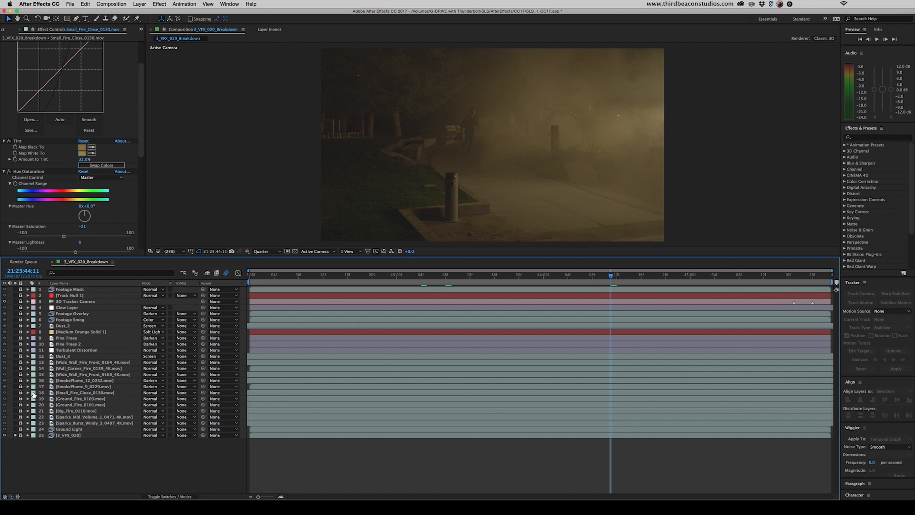
Unlock the two Sparks layers, examine the effect list on Sparks_Mid_Volume_1_0471_4K.mov, and lock that layer again
left_click_drag(21, 418, 21, 423)
left_click(66, 419)
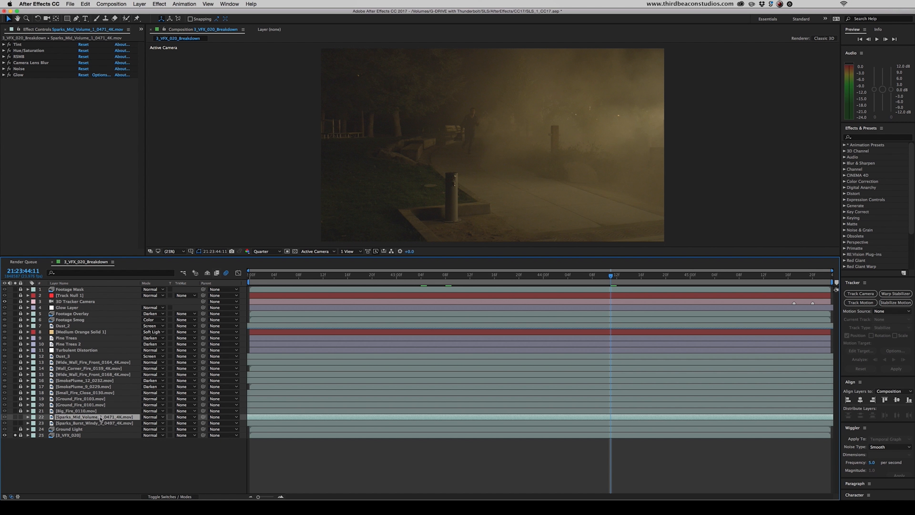
left_click(20, 417)
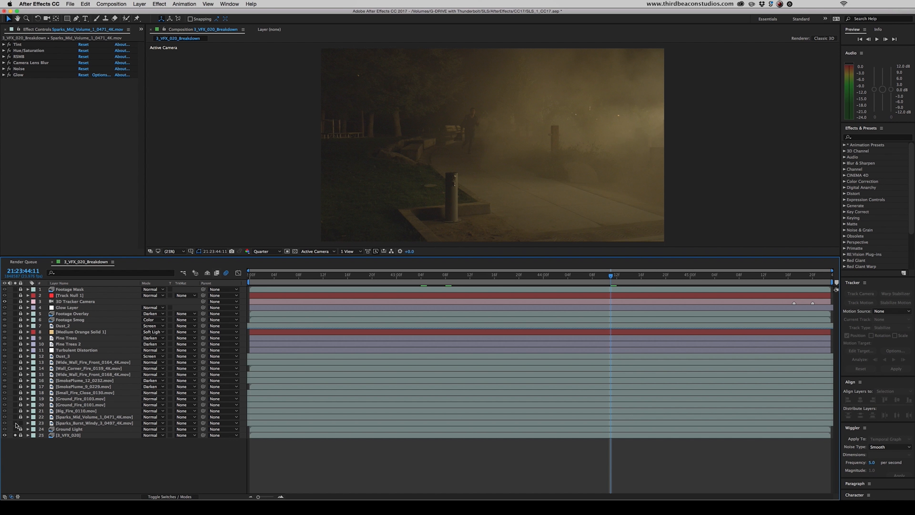
Solo the Sparks_Burst_Windy_3_0497_4K.mov layer, preview it alone, and turn its solo off
left_click(15, 424, "alt")
key("space")
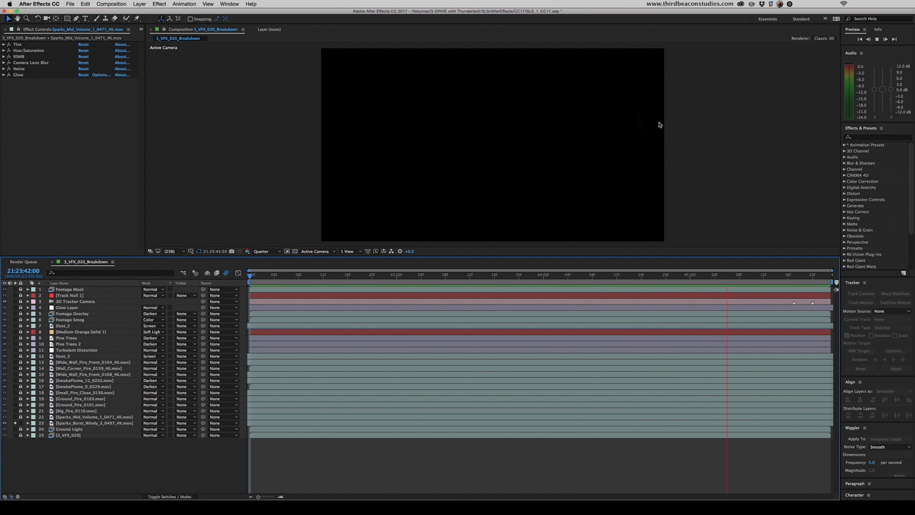
left_click(15, 424)
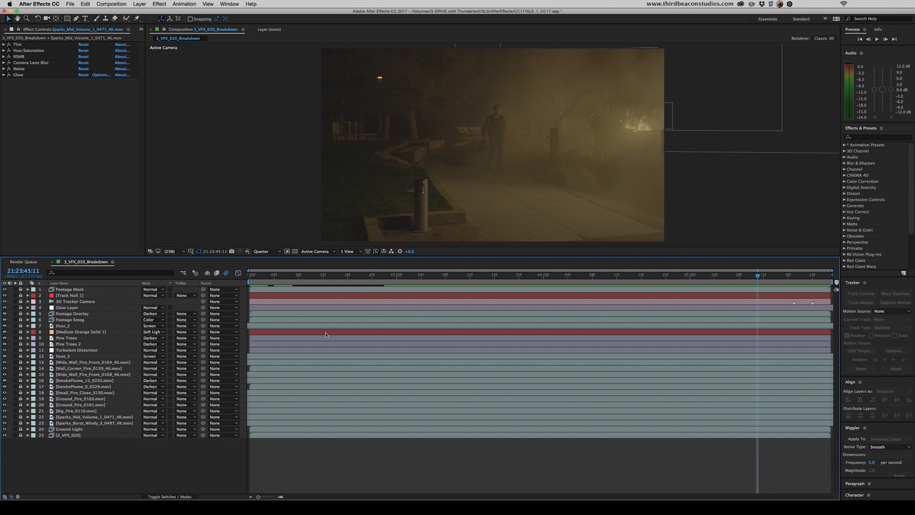
Return near the start of the shot and preview the composite with the Sparks_Burst_Windy_3_0497_4K.mov layer hidden
left_click(258, 274)
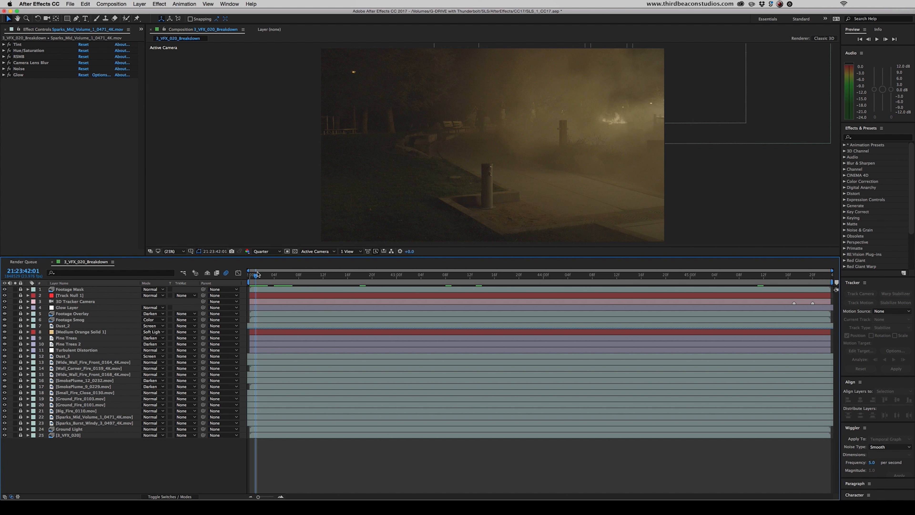
left_click_drag(20, 429, 19, 424)
left_click(5, 423)
key("space")
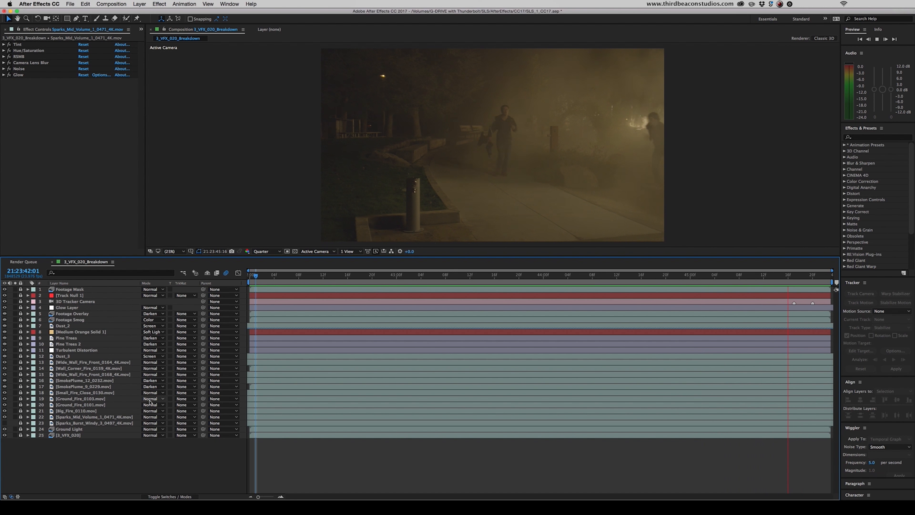
Examine the Ground Light layer's keyframed elliptical mask while scrubbing through the shot, collapse its properties, and preview the composite
left_click(61, 429)
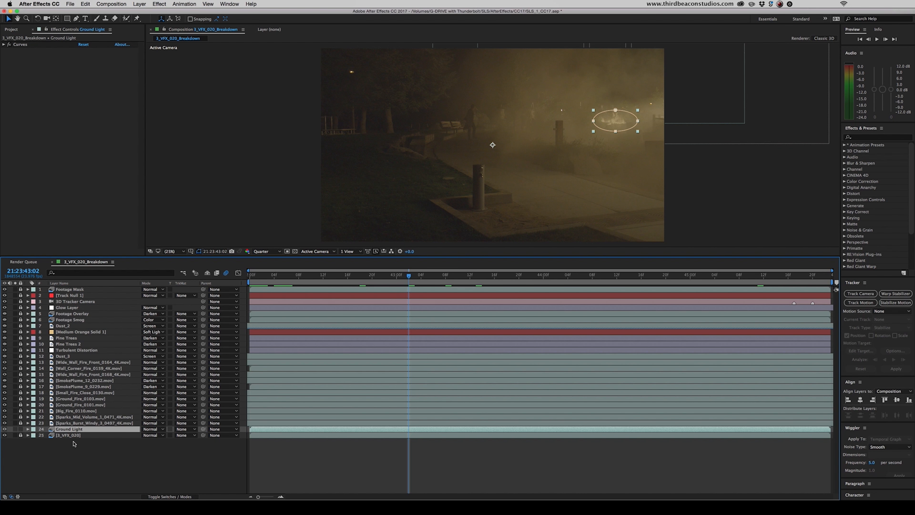
left_click(20, 429)
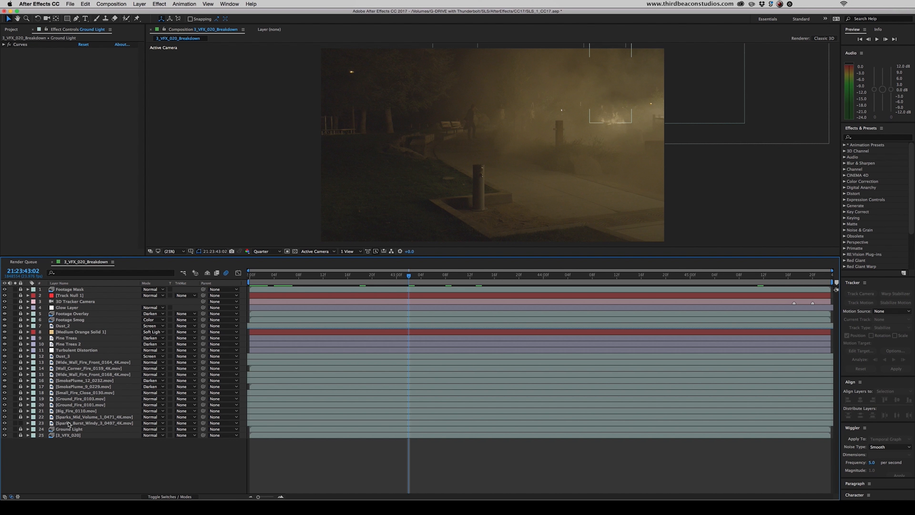
left_click(76, 429)
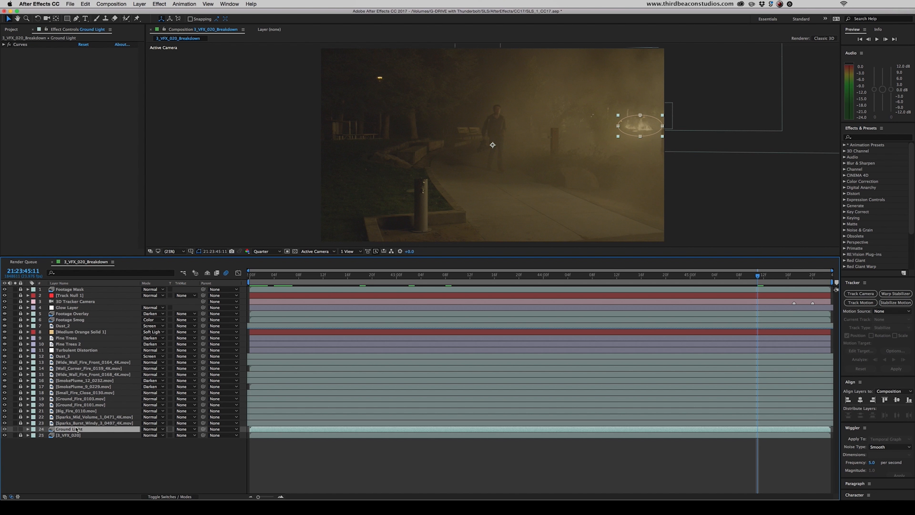
left_click(28, 429)
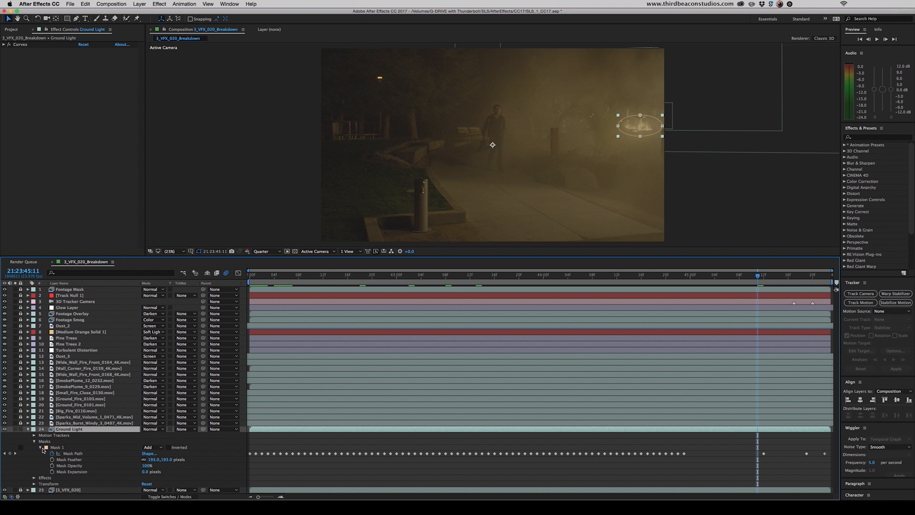
left_click_drag(259, 275, 745, 277)
left_click(28, 430)
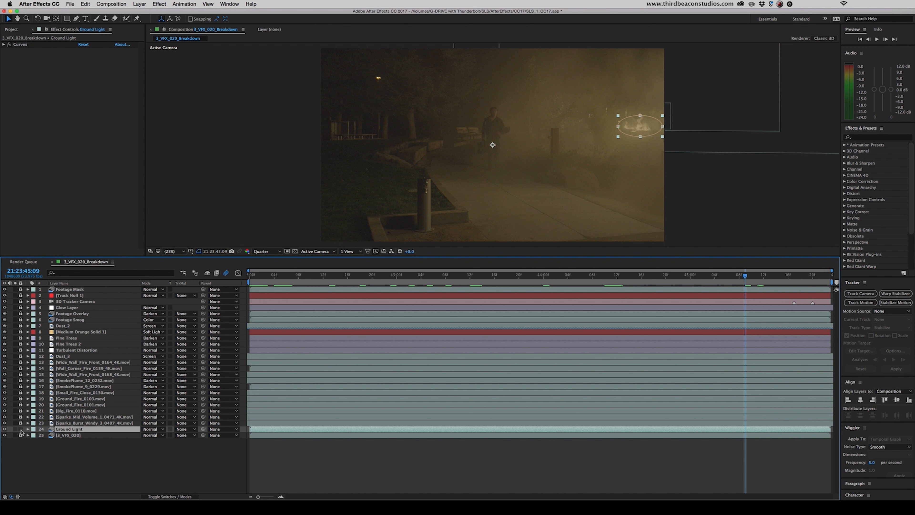
key("space")
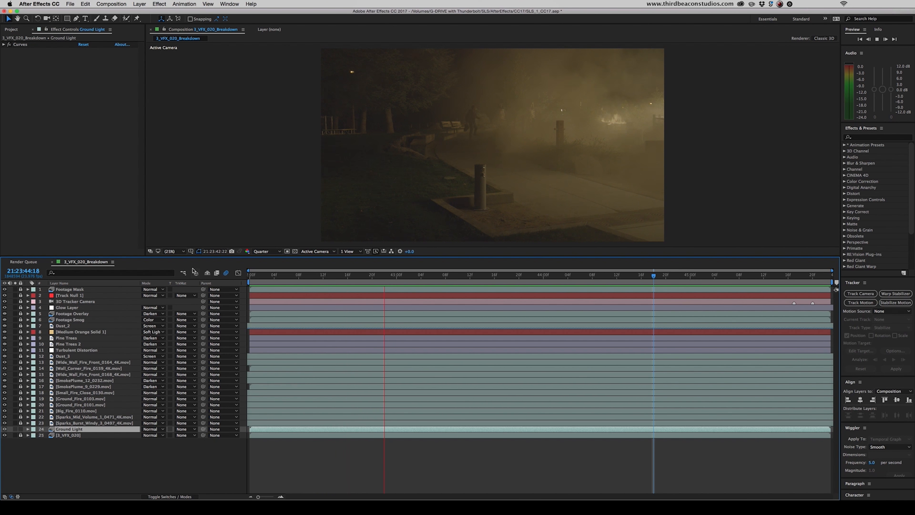